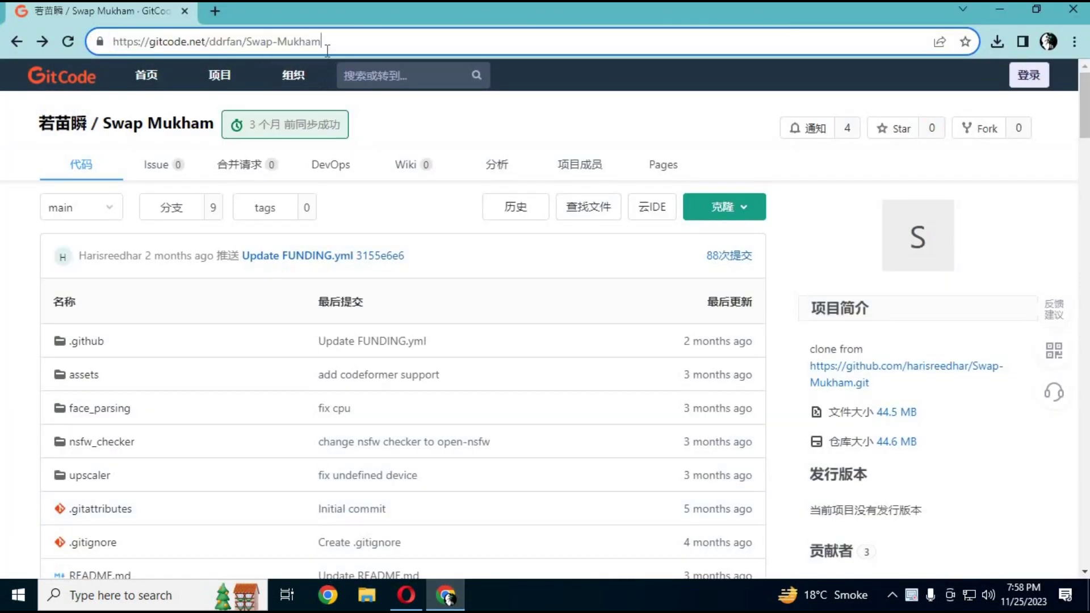
# Scroll the Swap Mukham README down to the conda create command and select it
pyautogui.moveTo(327, 50); pyautogui.dragTo(277, 43)
pyautogui.click(363, 37)
pyautogui.moveTo(1085, 132); pyautogui.dragTo(1085, 170)
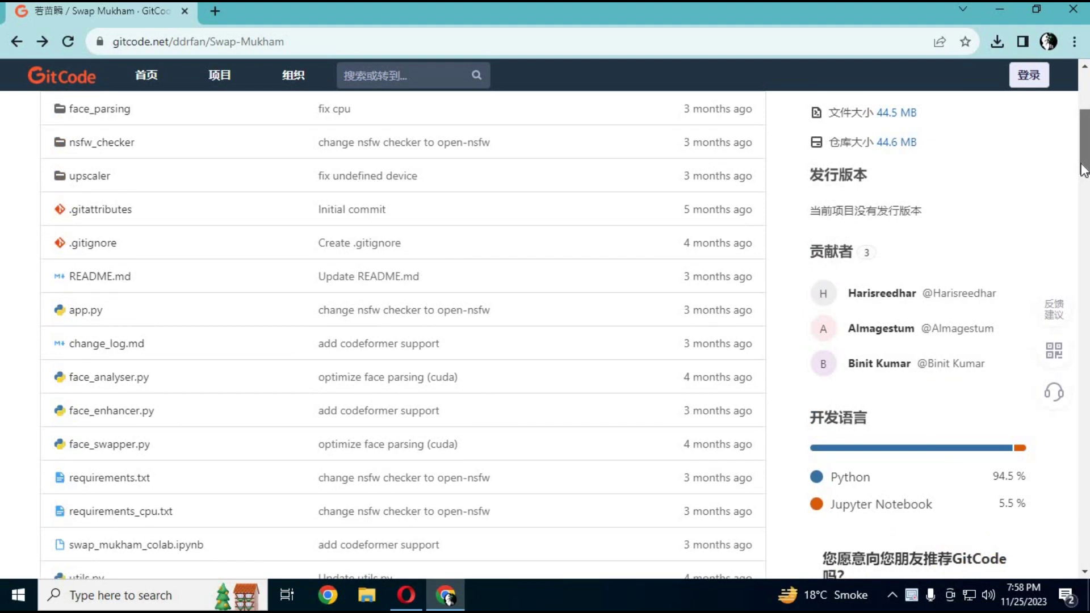
pyautogui.moveTo(1084, 171); pyautogui.dragTo(1083, 204)
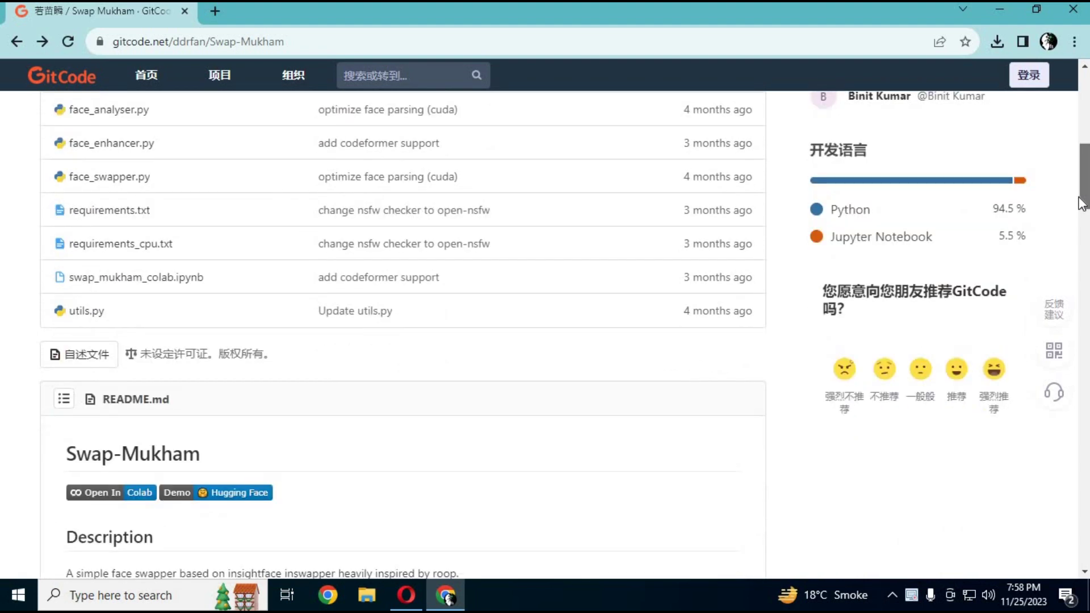
pyautogui.moveTo(1083, 203); pyautogui.dragTo(1078, 378)
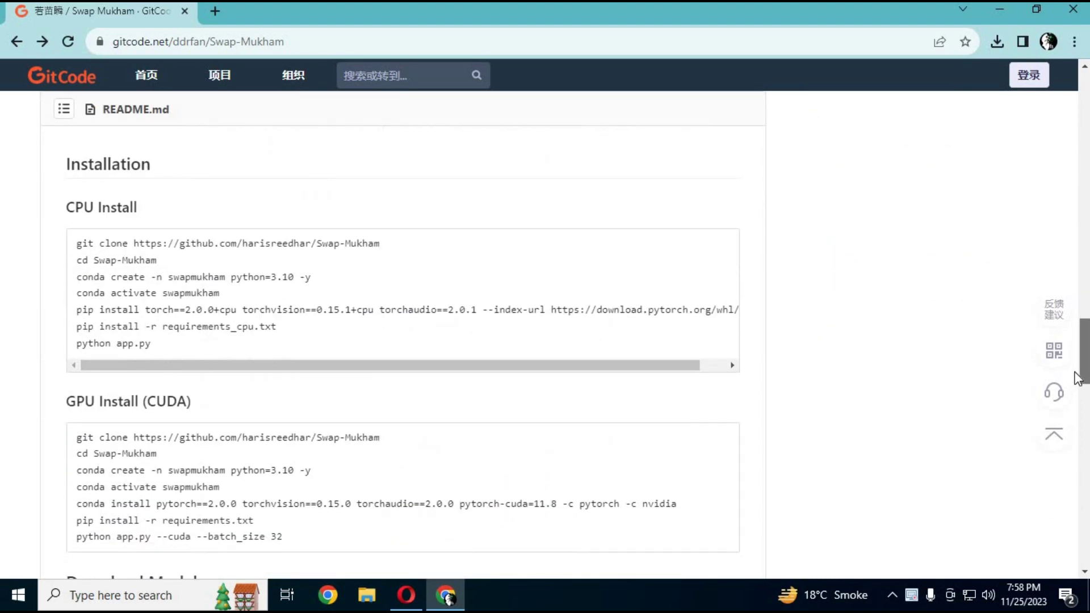
pyautogui.scroll(1, 1078, 380)
pyautogui.scroll(-2, 1078, 382)
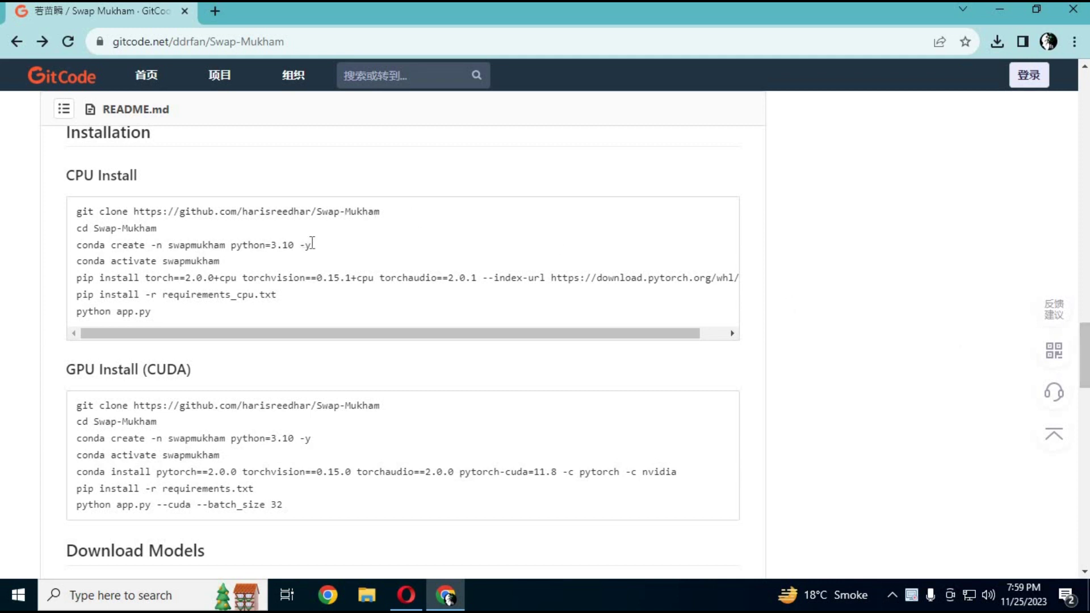
pyautogui.moveTo(313, 244); pyautogui.dragTo(5, 251)
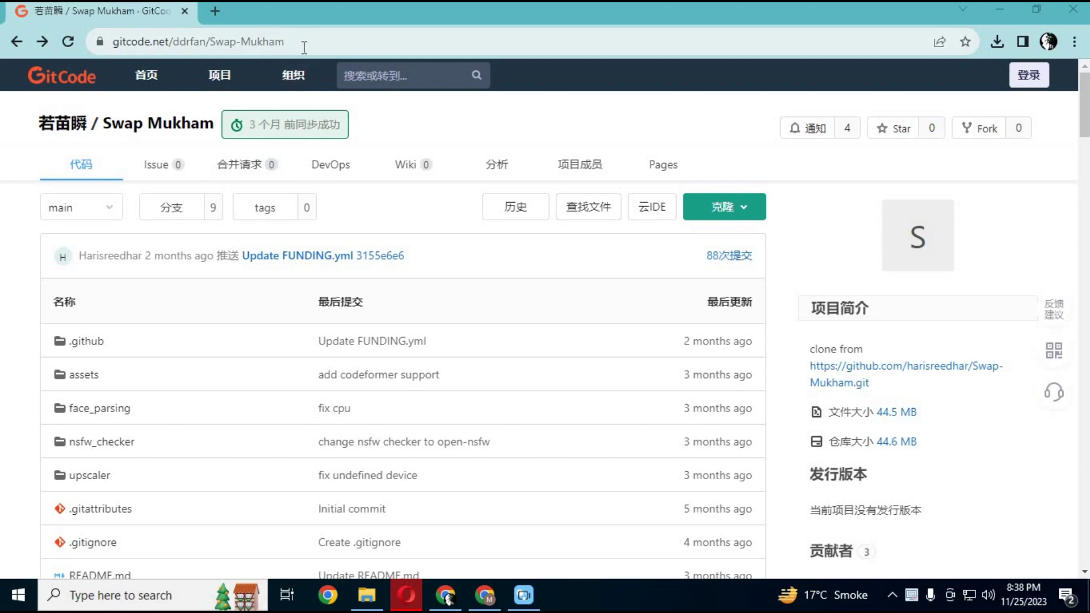
pyautogui.click(201, 44)
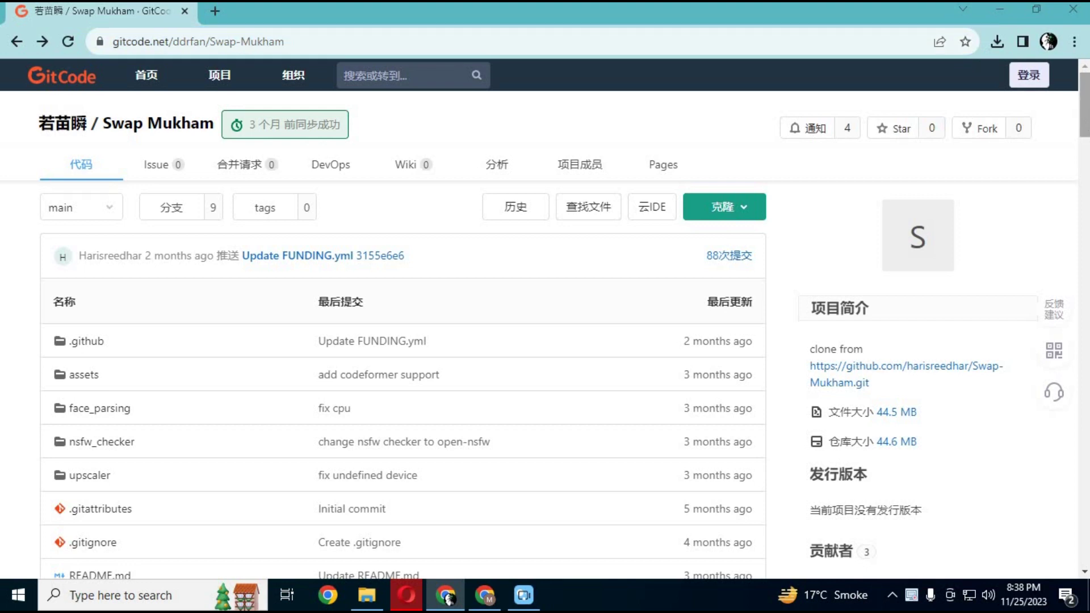
# Scroll further to the README's CPU Install section, then open Windows search
pyautogui.scroll(-7, 545, 335)
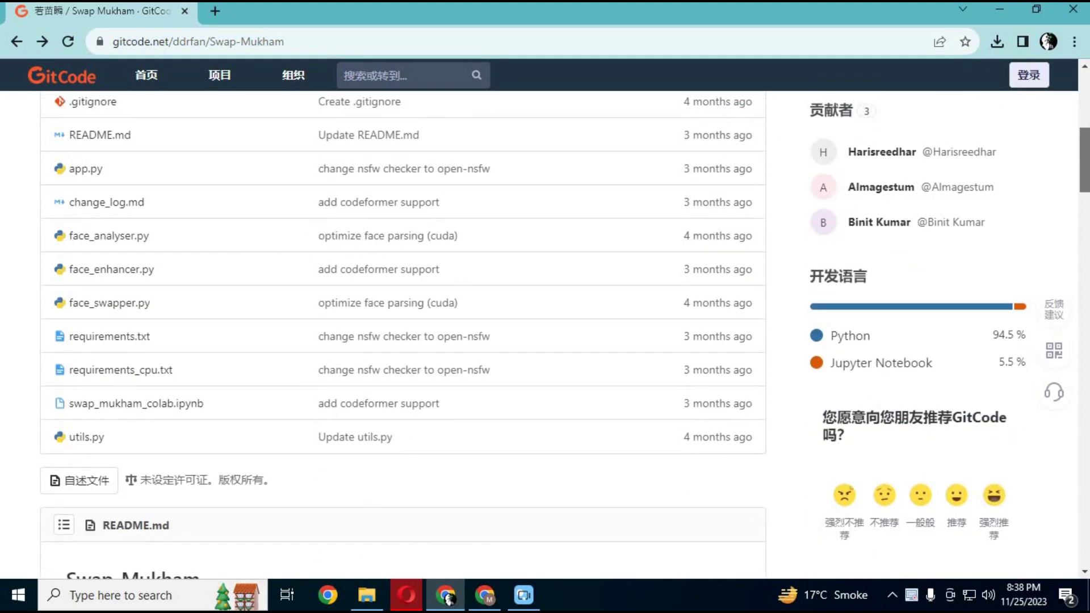
pyautogui.scroll(-5, 1087, 206)
pyautogui.scroll(-8, 1088, 233)
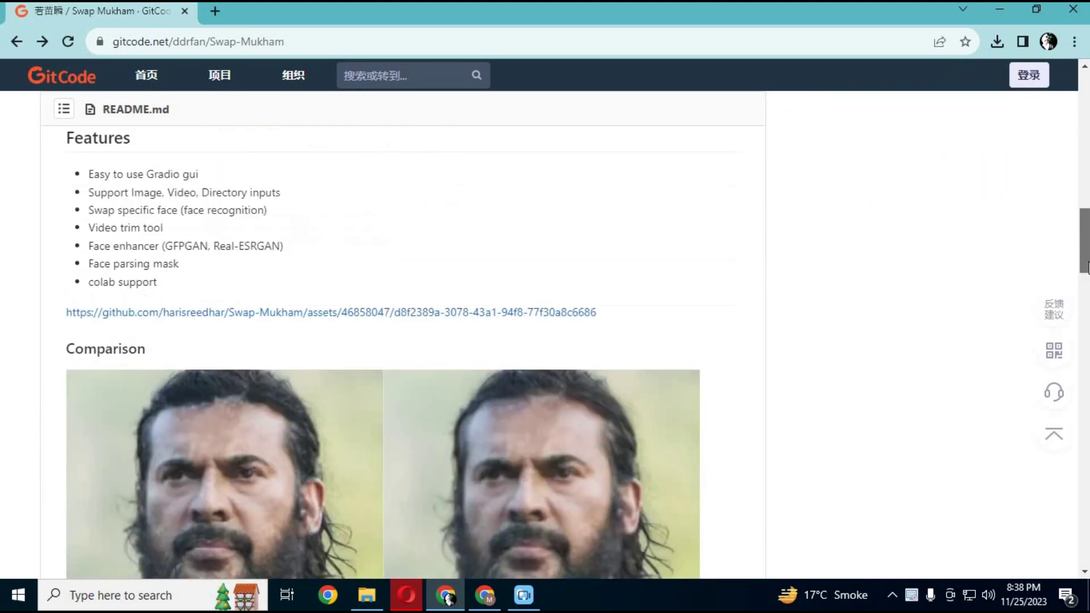
pyautogui.scroll(-4, 1088, 282)
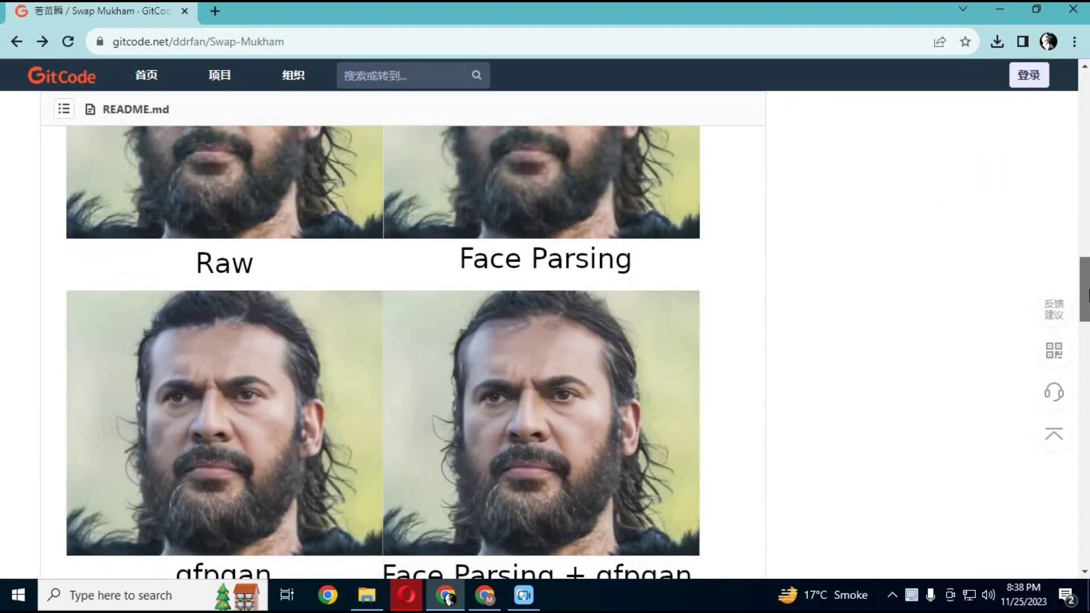
pyautogui.scroll(-3, 1087, 316)
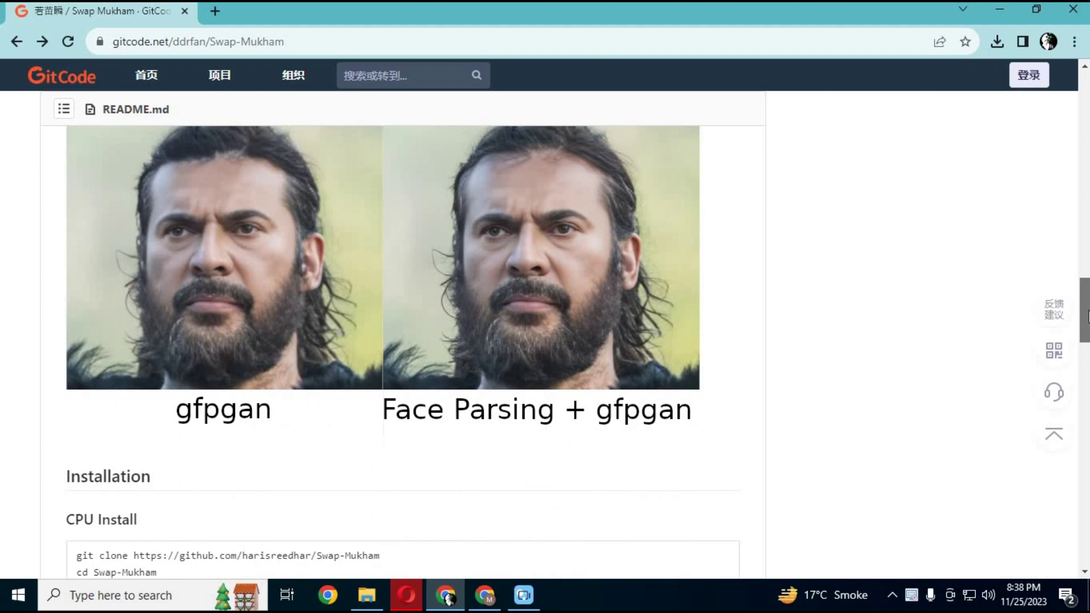
pyautogui.scroll(-16, 1088, 317)
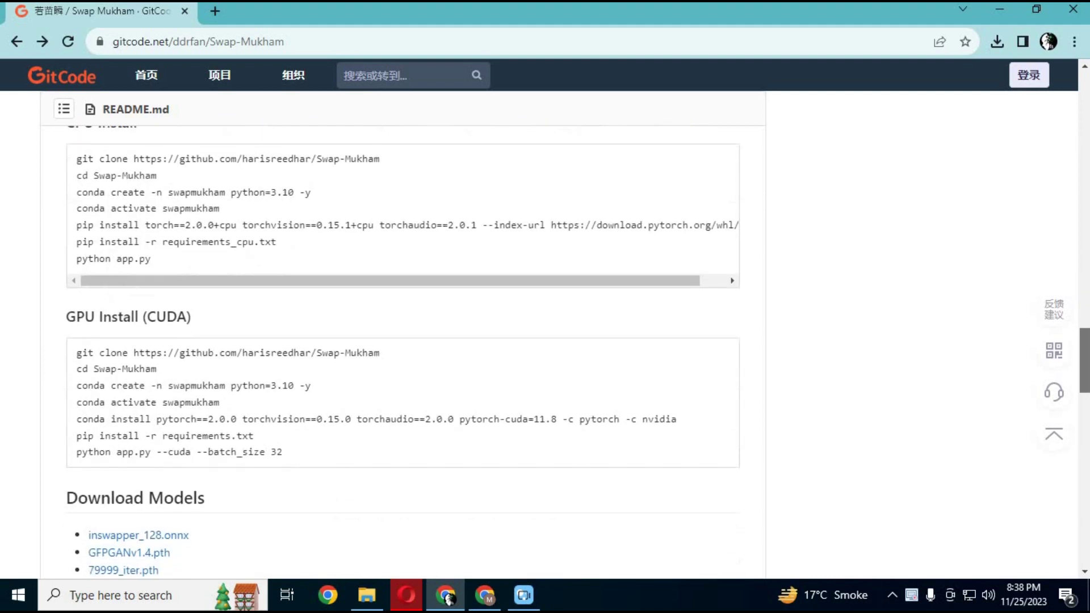
pyautogui.scroll(-10, 1081, 413)
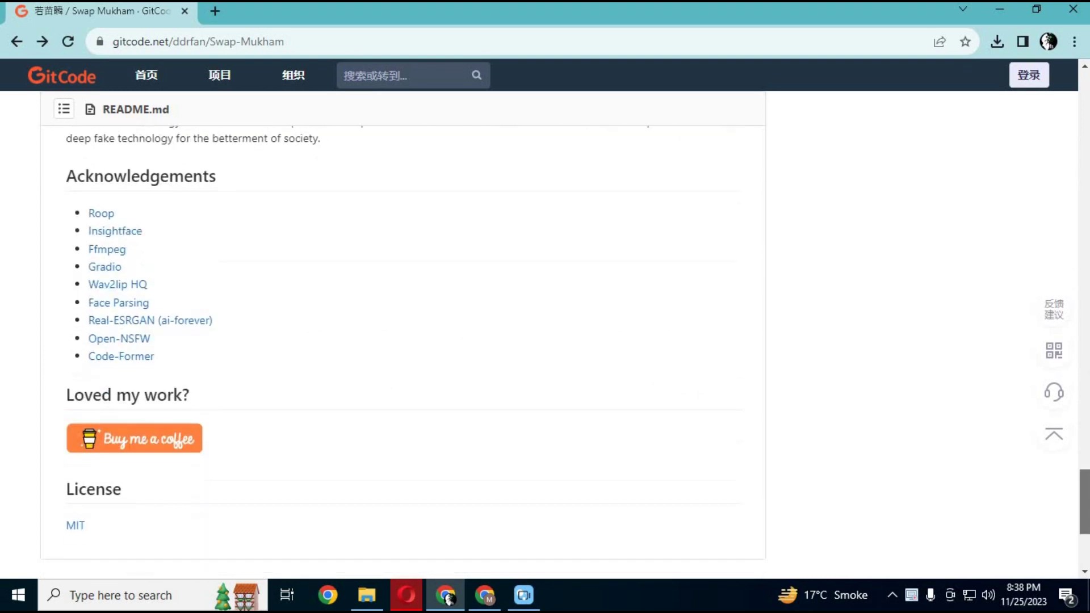
pyautogui.scroll(12, 1080, 413)
pyautogui.moveTo(1080, 413); pyautogui.dragTo(1042, 196)
pyautogui.scroll(-15, 1046, 311)
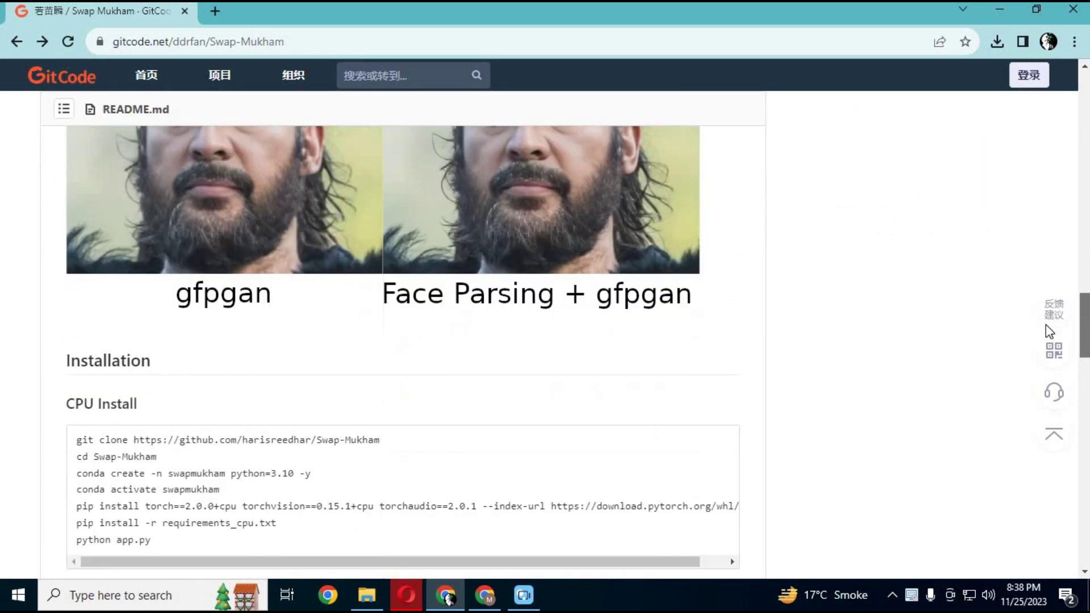
pyautogui.scroll(-2, 1050, 358)
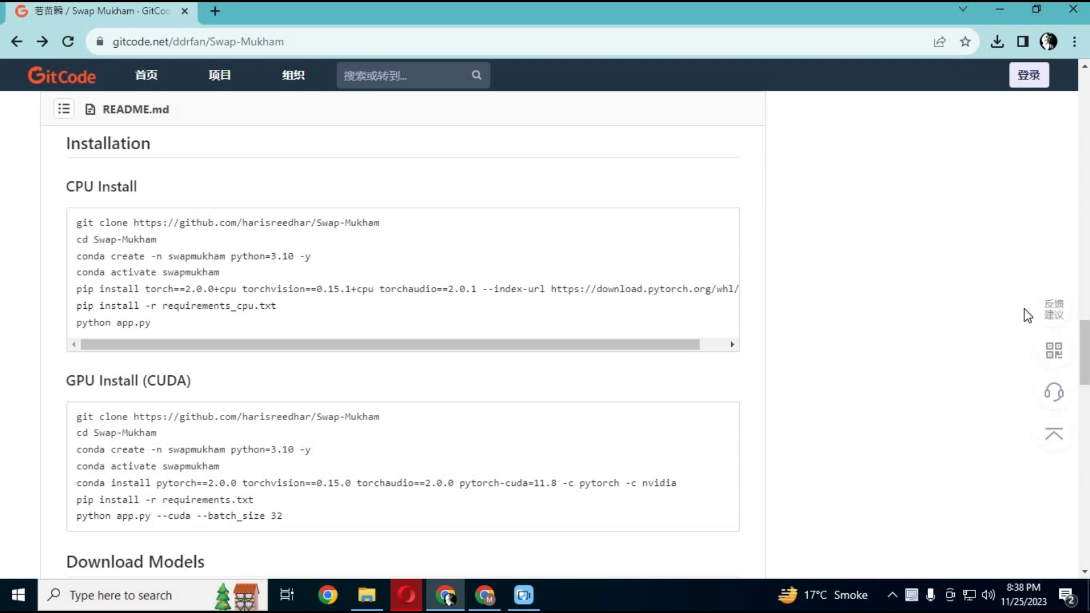
pyautogui.click(157, 595)
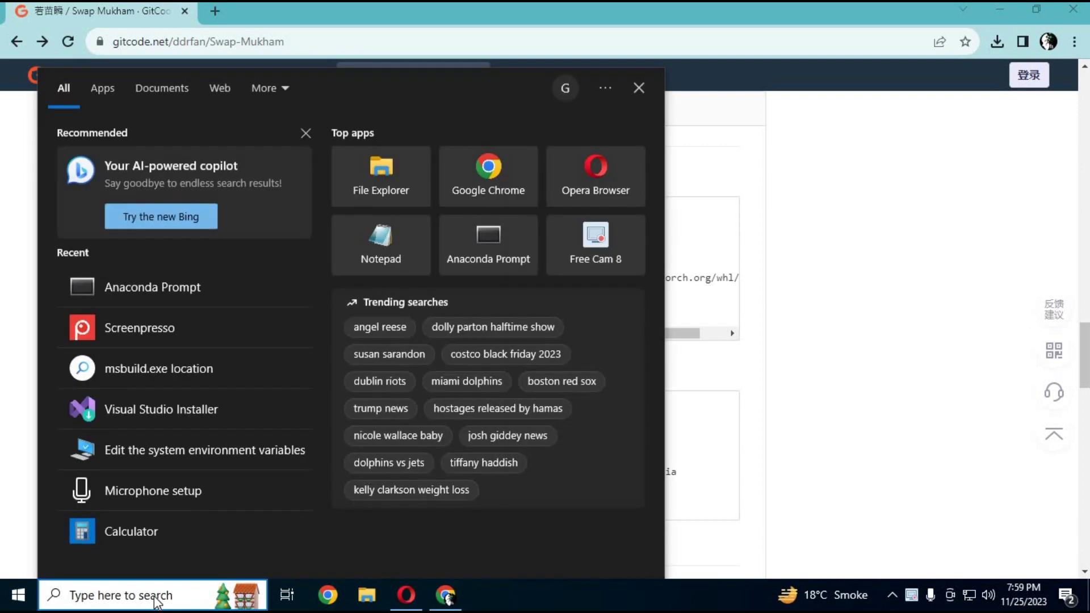
# Open Anaconda Prompt and run 'conda create -n swapmukham python=3.10', confirming the package install with y
pyautogui.write('an')
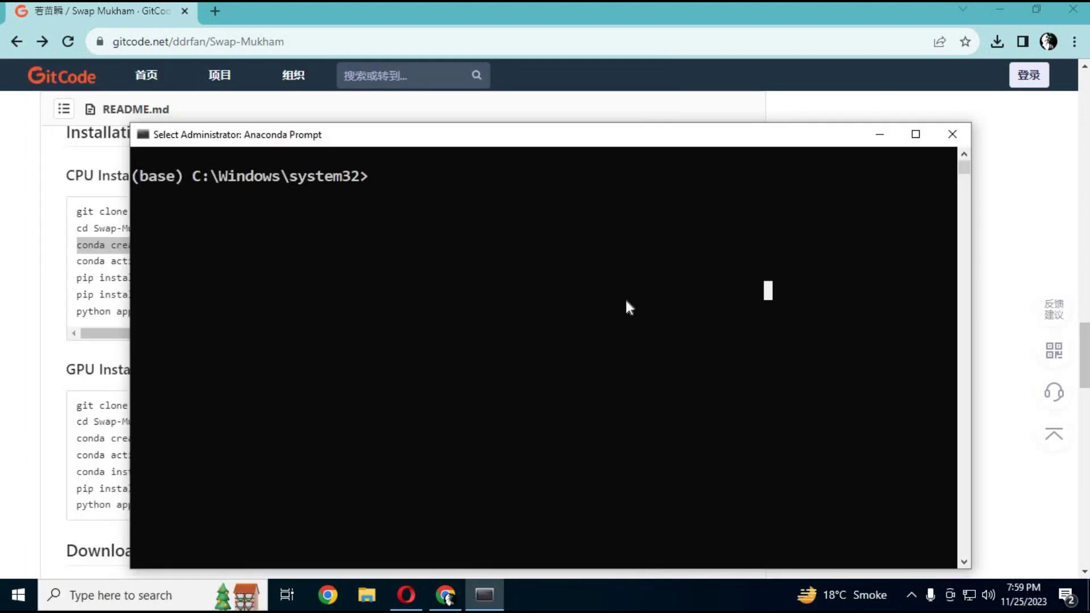
pyautogui.write('con')
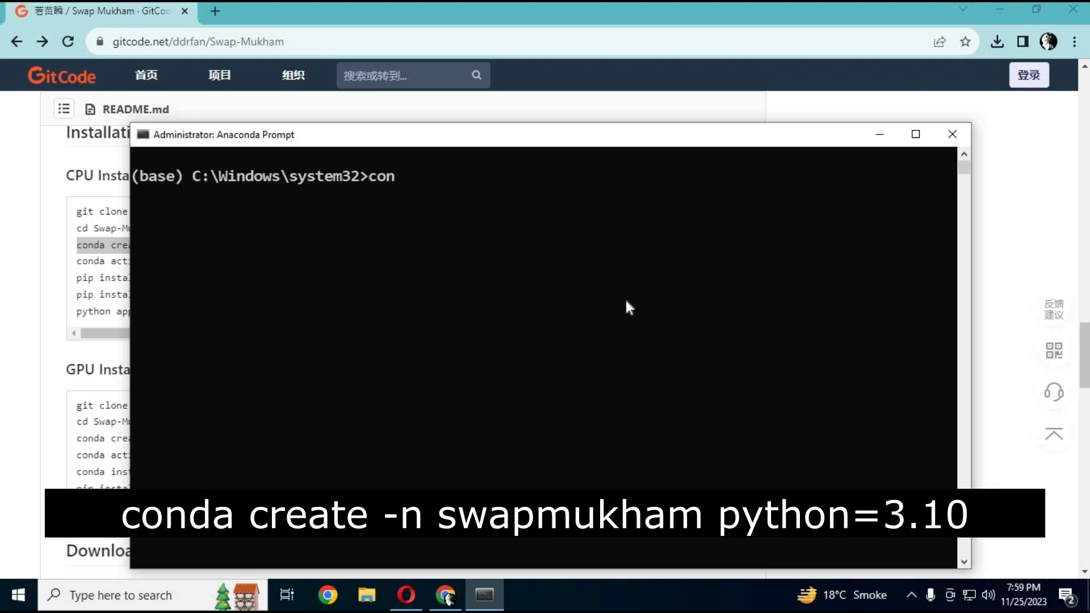
pyautogui.write('da create -')
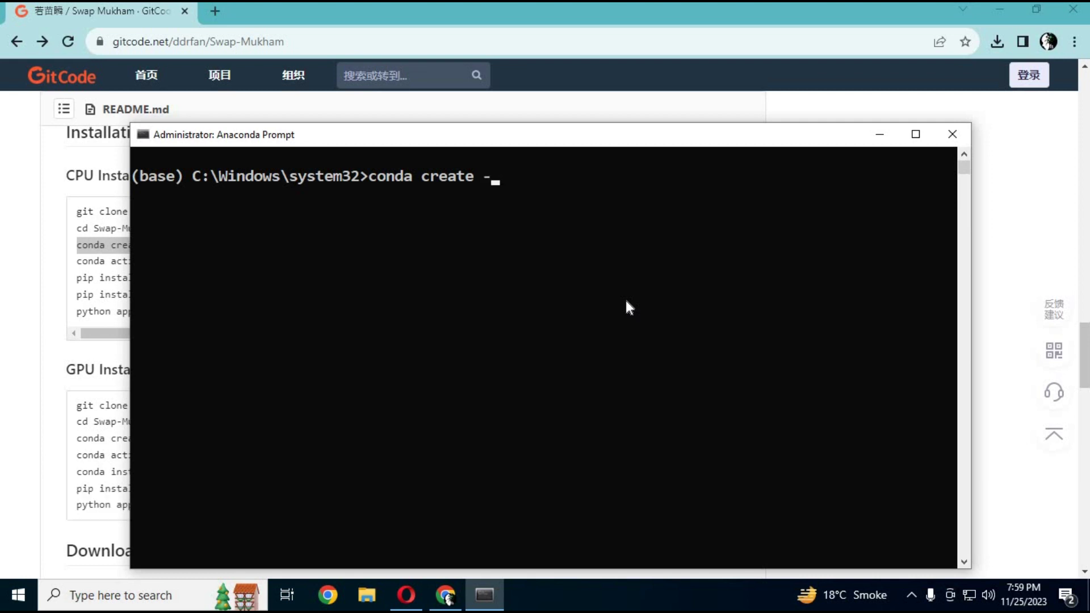
pyautogui.write('n swapmukham')
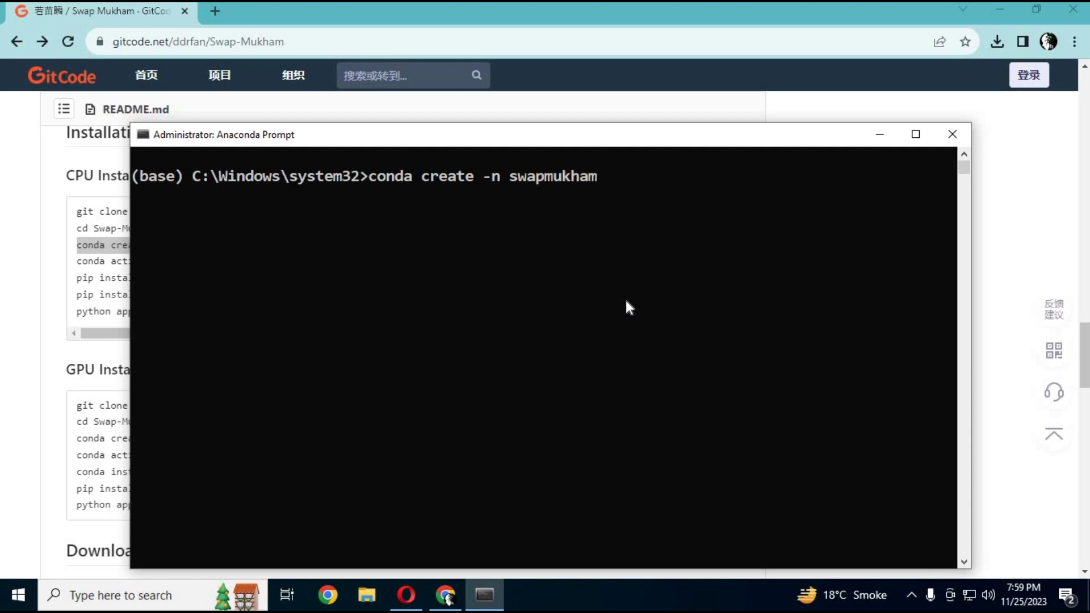
pyautogui.write(' python=3.10')
pyautogui.press('Return')
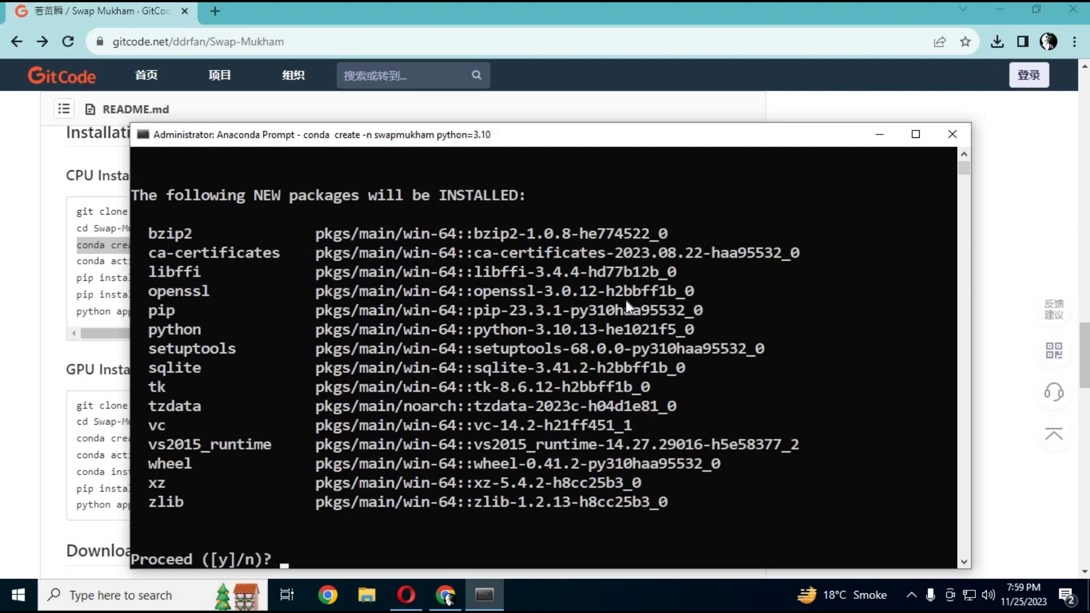
pyautogui.write('y')
pyautogui.press('Return')
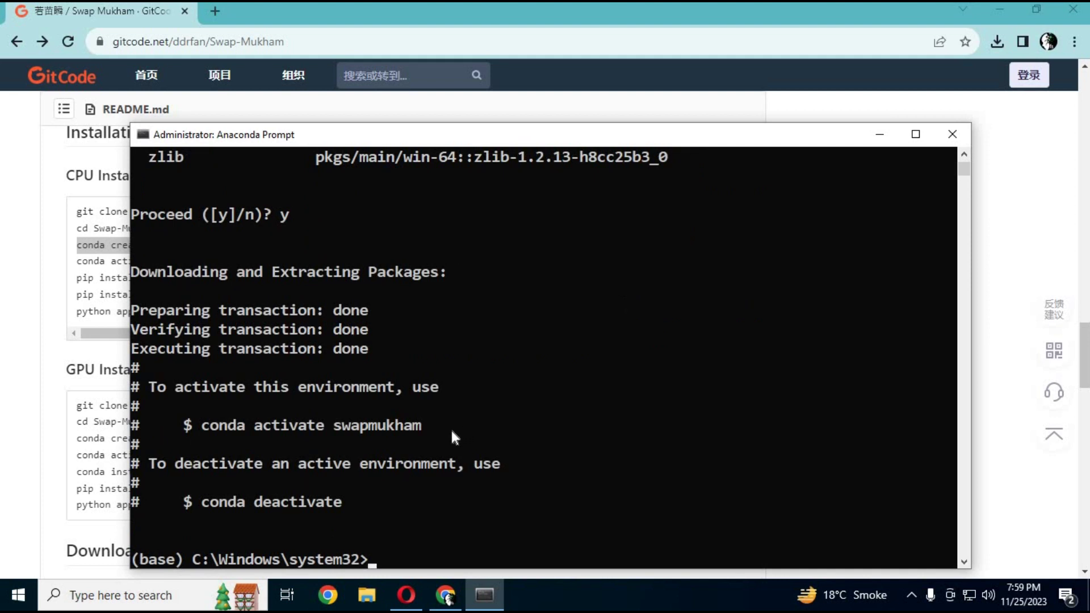
pyautogui.moveTo(451, 428); pyautogui.dragTo(195, 429)
# Run 'conda activate swapmukham' in the prompt, then return to the GitCode README
pyautogui.click(400, 543)
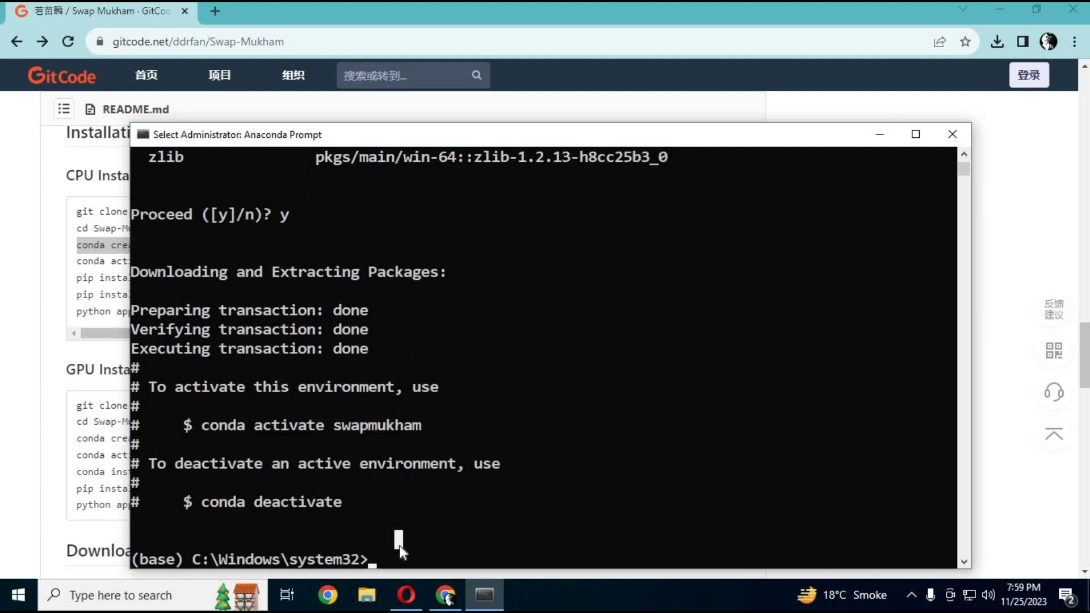
pyautogui.write('conda')
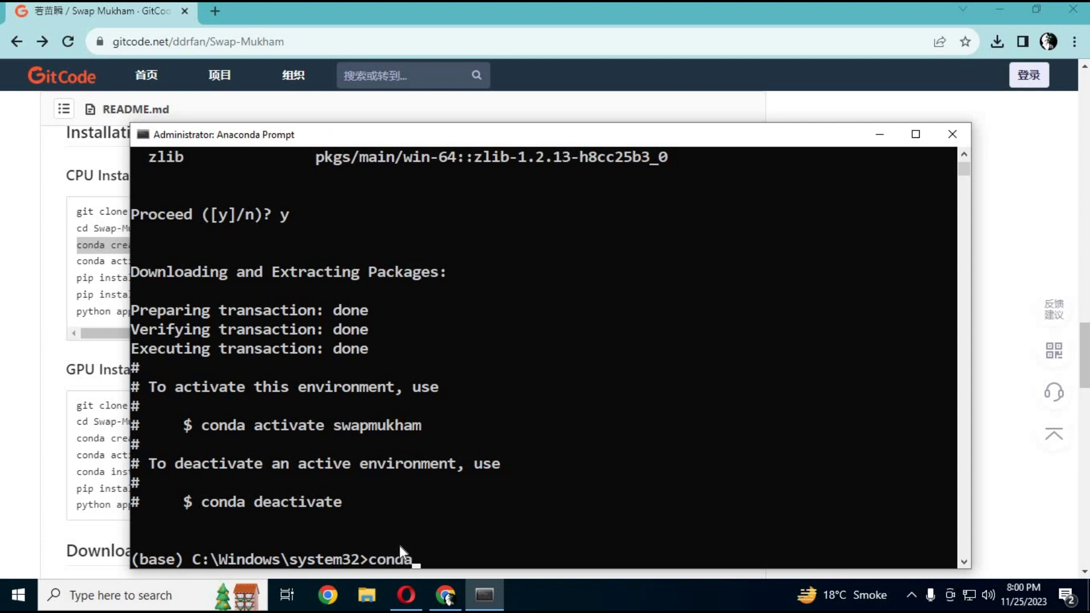
pyautogui.write(' activate swa')
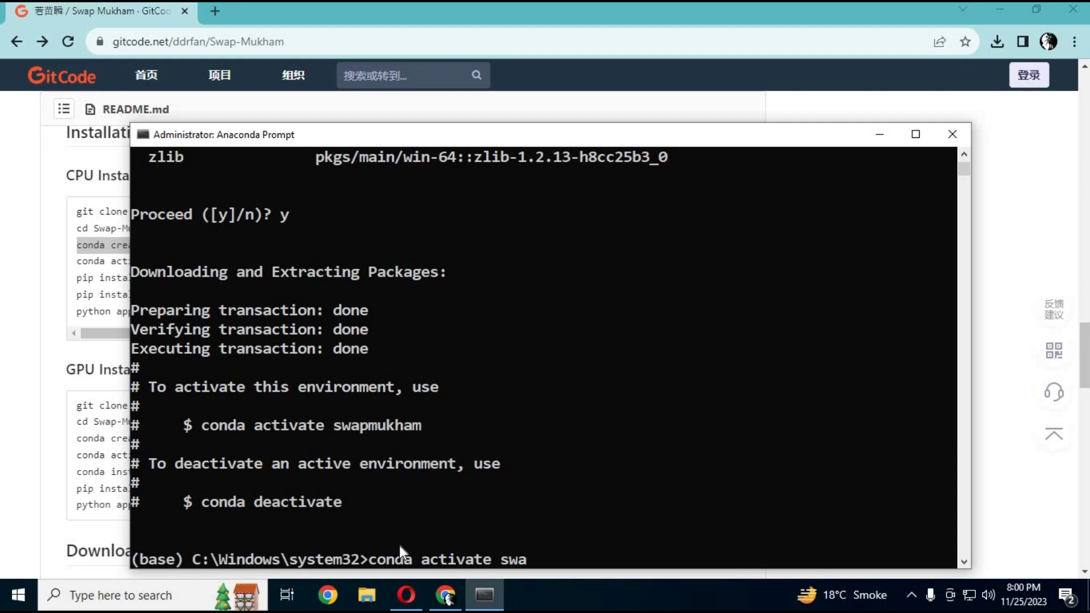
pyautogui.write('pmukham')
pyautogui.press('Return')
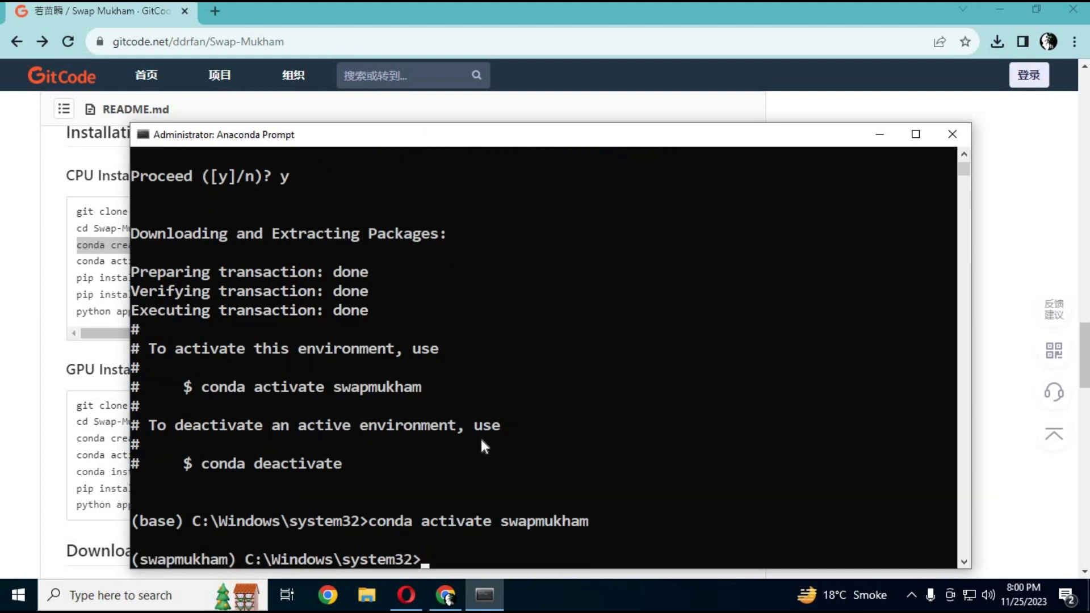
pyautogui.click(6, 353)
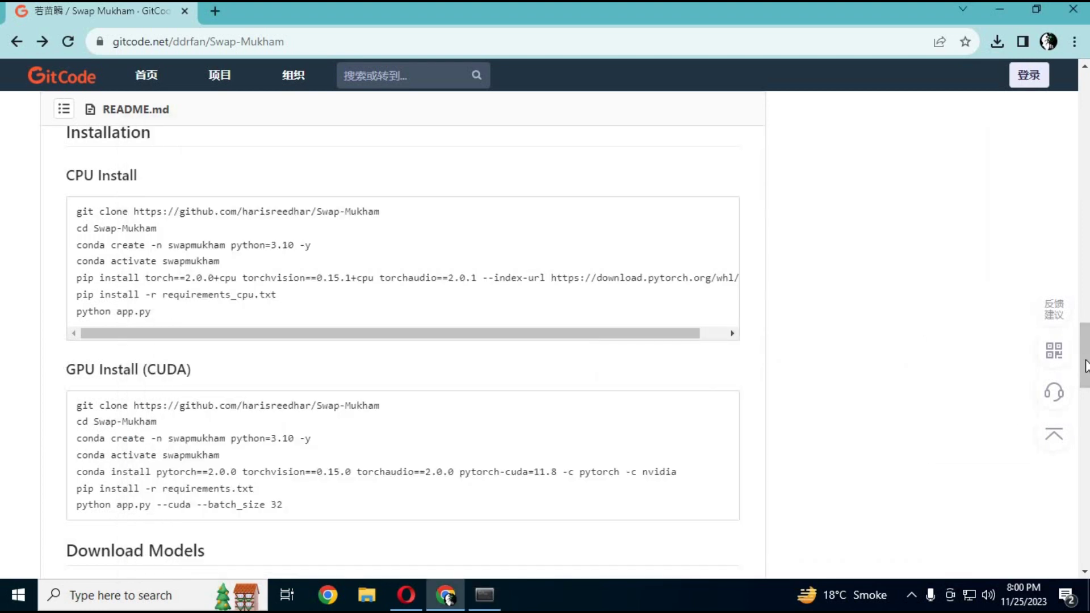
# Download the repository as Swap-Mukham-main.zip from the 克隆 menu and show it in Downloads
pyautogui.scroll(20, 1071, 178)
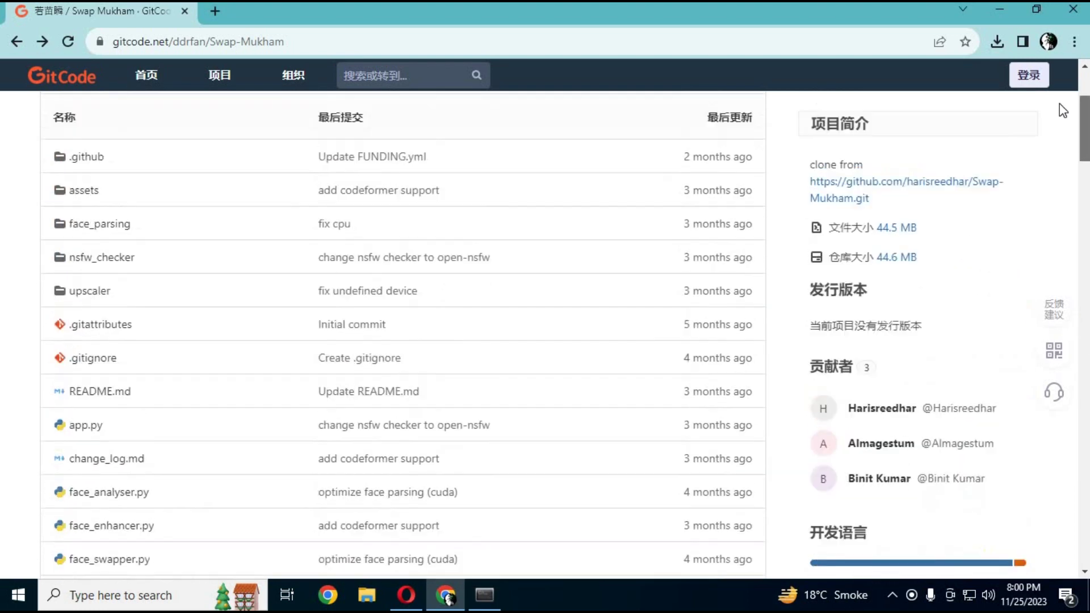
pyautogui.click(744, 208)
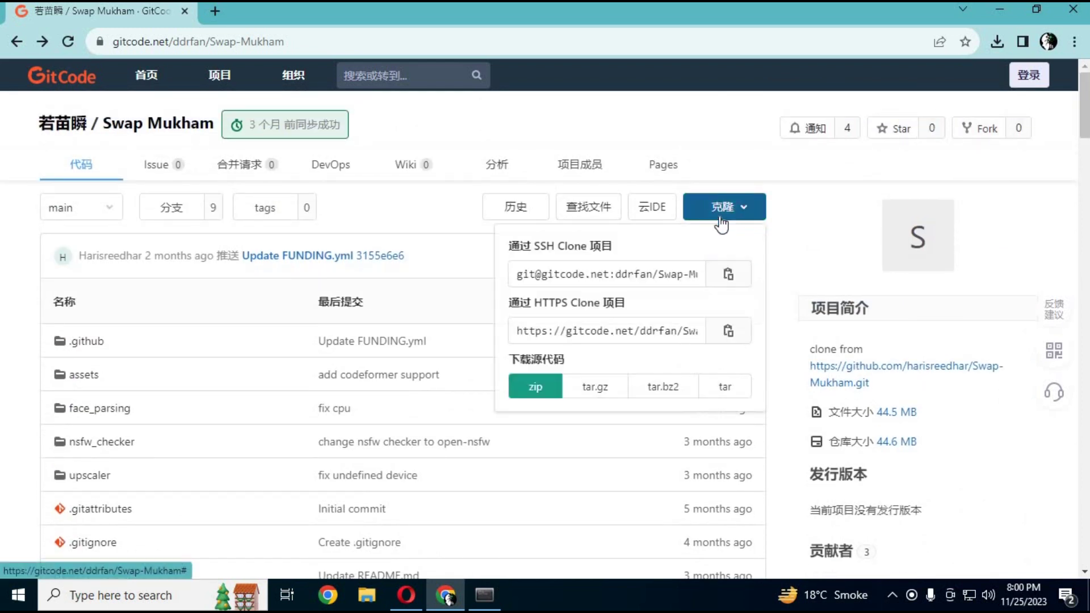
pyautogui.click(526, 390)
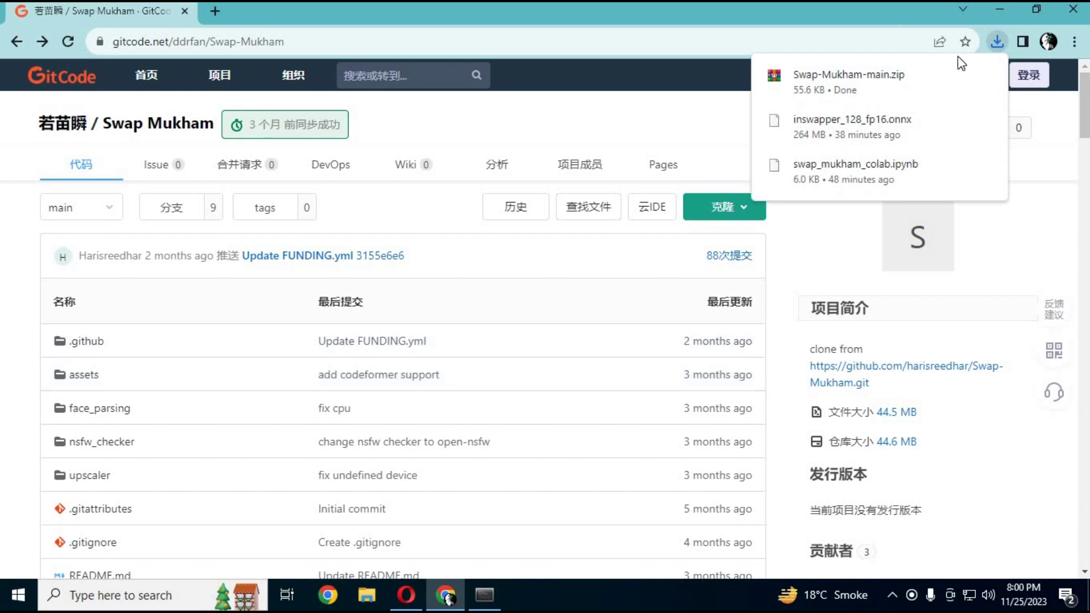
pyautogui.click(959, 76)
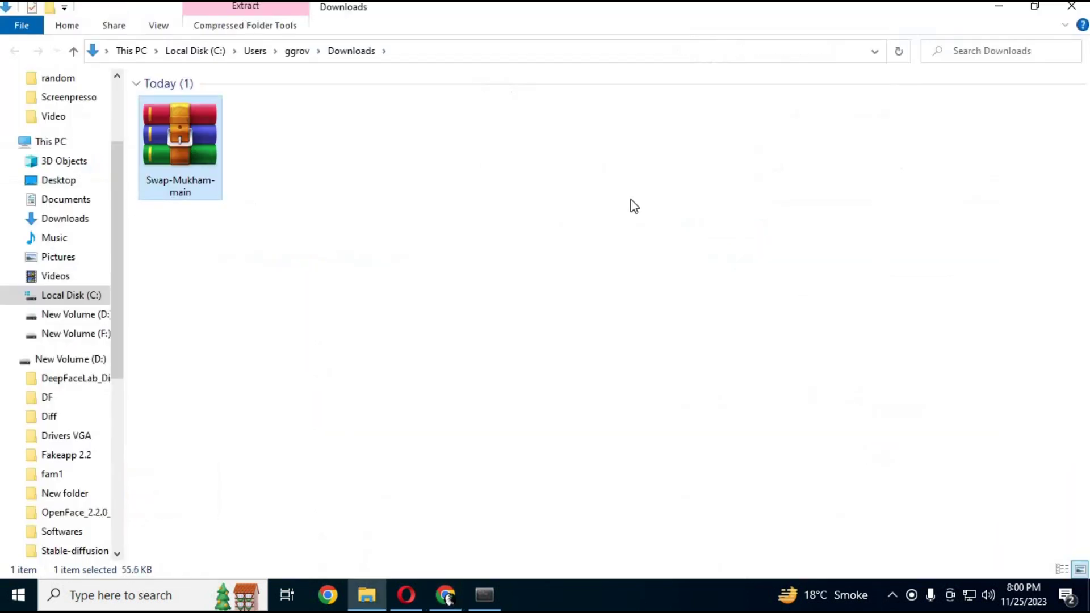
# Extract Swap-Mukham-main.zip here in Downloads and open the extracted Swap-Mukham-main folder
pyautogui.rightClick(154, 129)
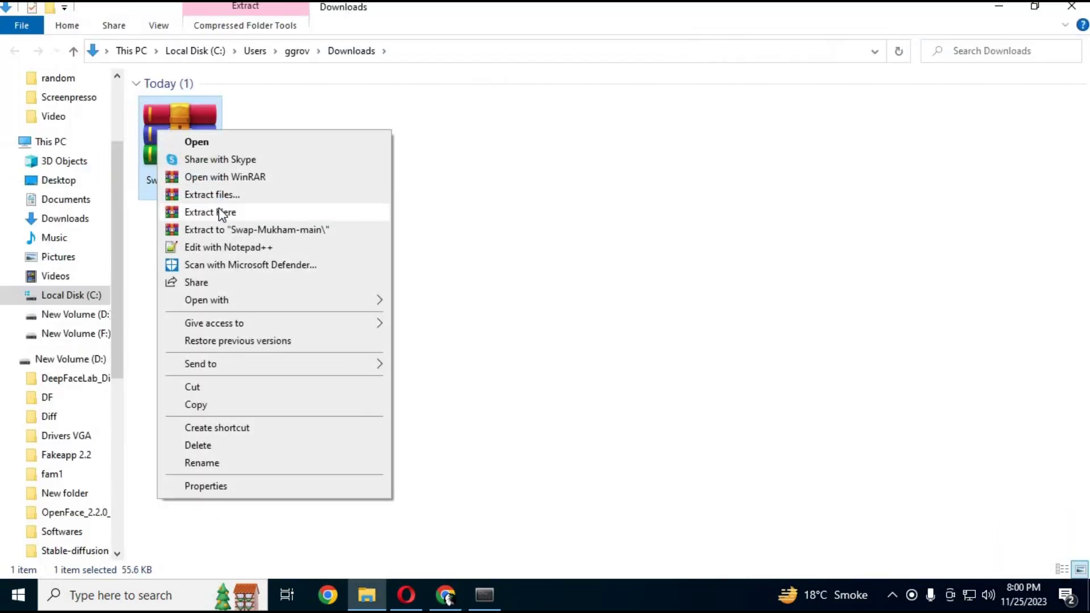
pyautogui.click(222, 211)
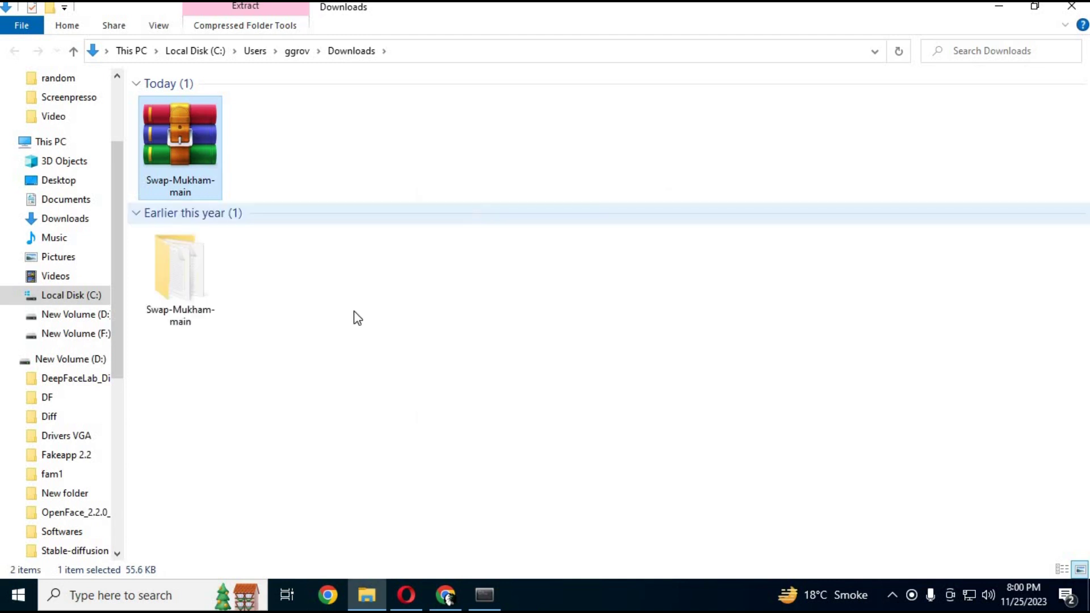
pyautogui.doubleClick(205, 296)
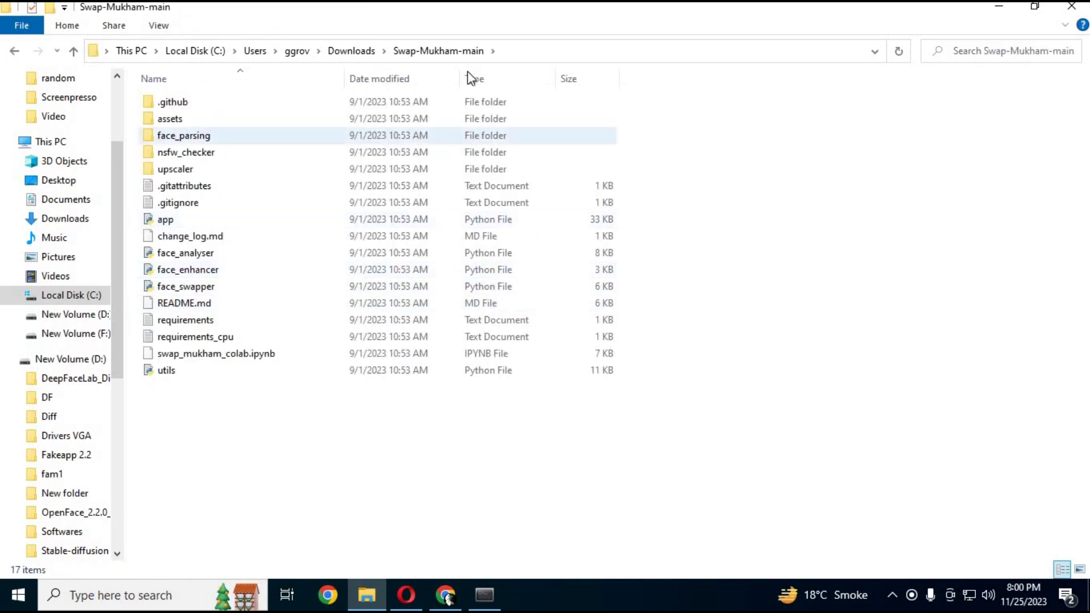
# Copy the Swap-Mukham-main folder's full path and go back to the GitCode page
pyautogui.click(494, 50)
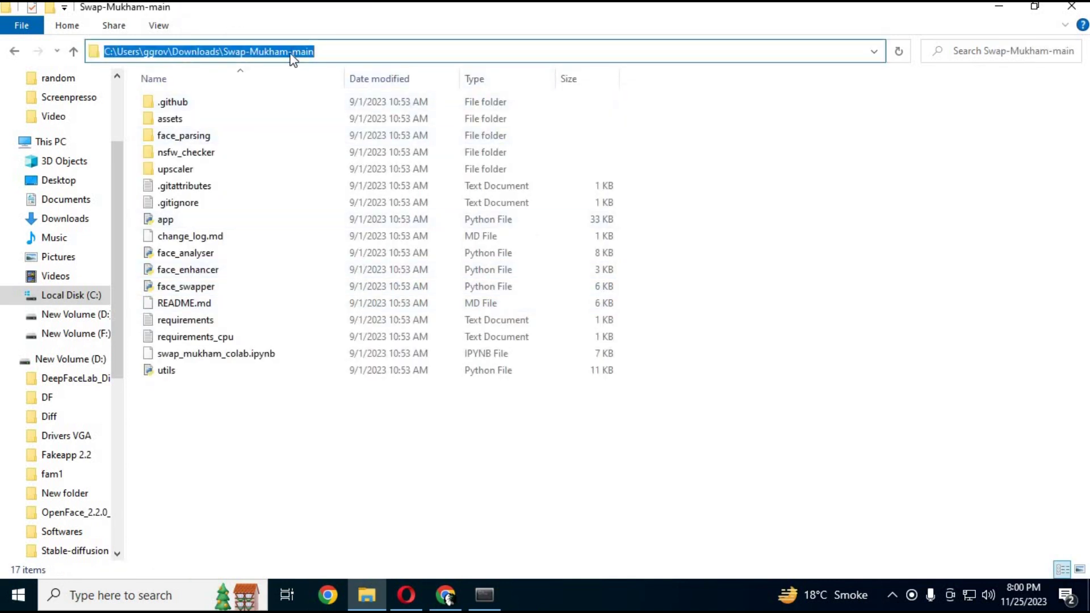
pyautogui.rightClick(291, 54)
pyautogui.click(344, 107)
pyautogui.click(447, 595)
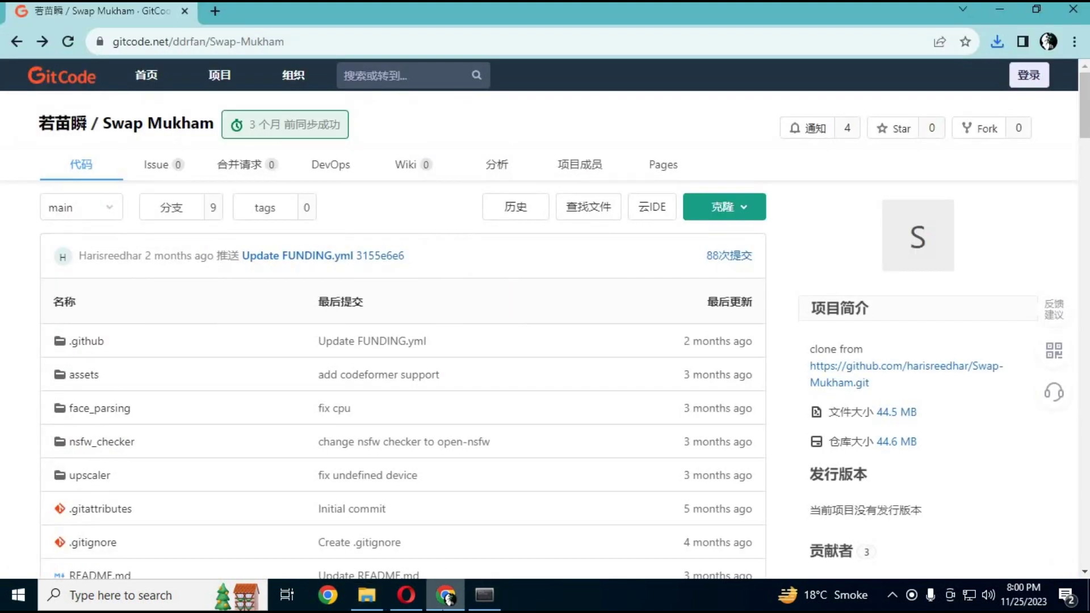
# In Anaconda Prompt, cd into the pasted Swap-Mukham-main folder path
pyautogui.click(485, 595)
pyautogui.write('cd')
pyautogui.hotkey('ctrl', 'v')
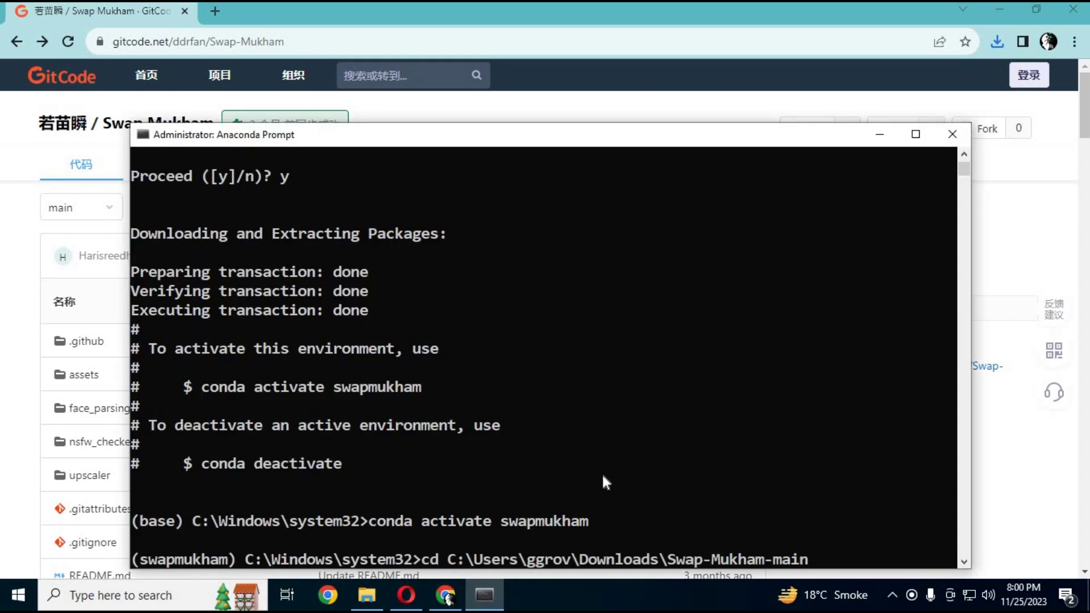
pyautogui.press('Return')
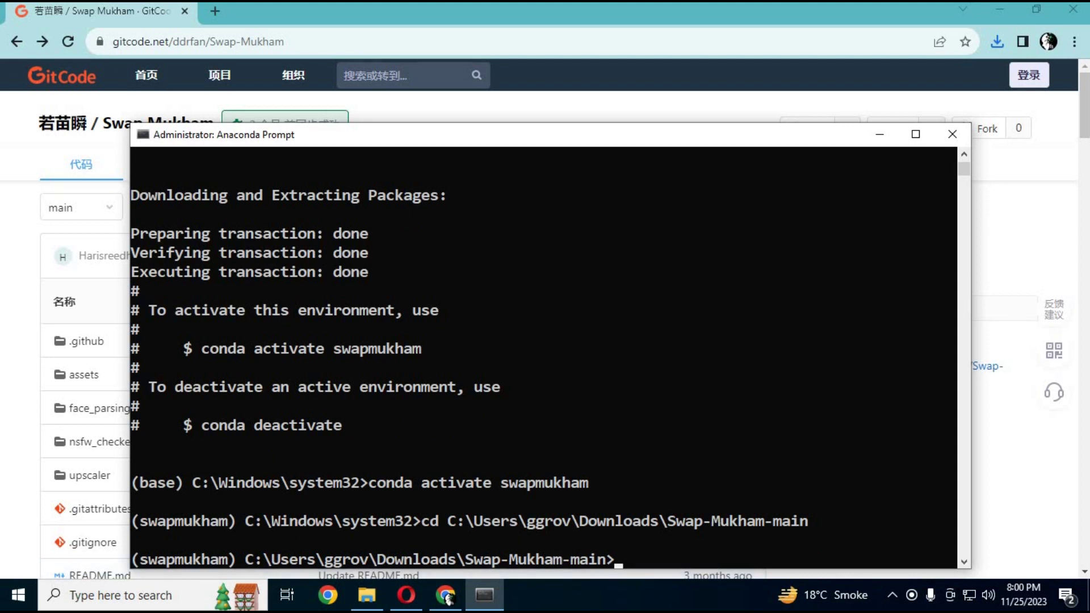
# Copy the README's CPU pip install line for torch, torchvision and torchaudio into Anaconda Prompt
pyautogui.click(22, 298)
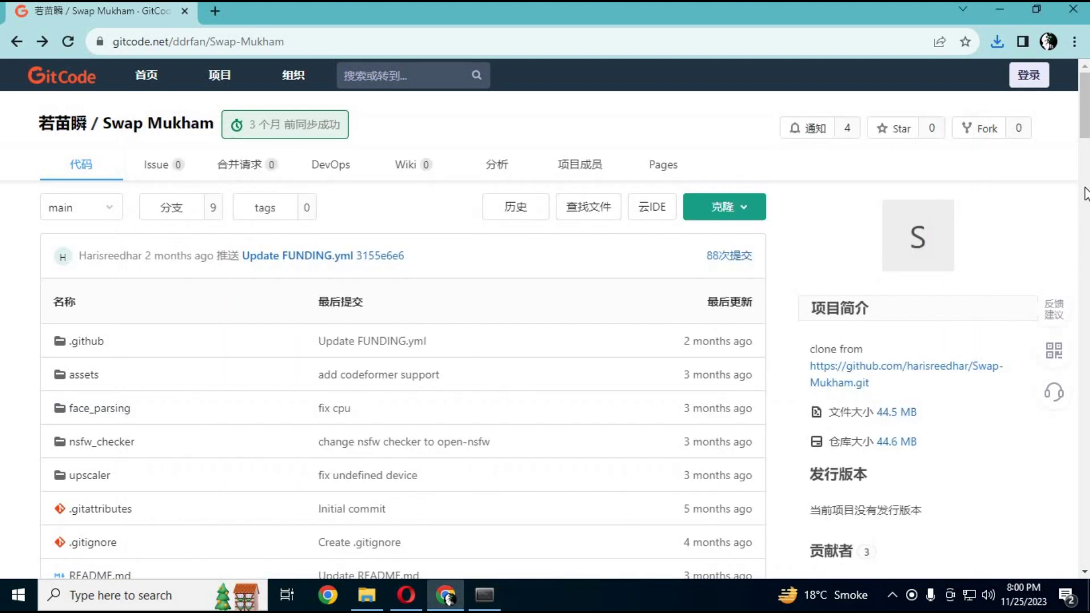
pyautogui.moveTo(1085, 125); pyautogui.dragTo(1087, 355)
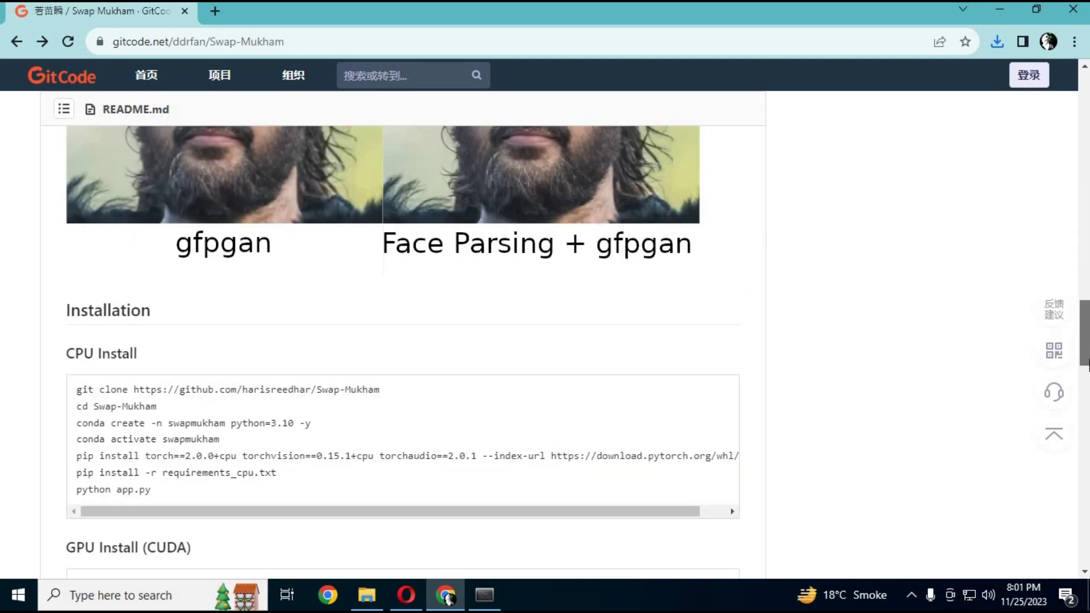
pyautogui.moveTo(1087, 363); pyautogui.dragTo(1087, 376)
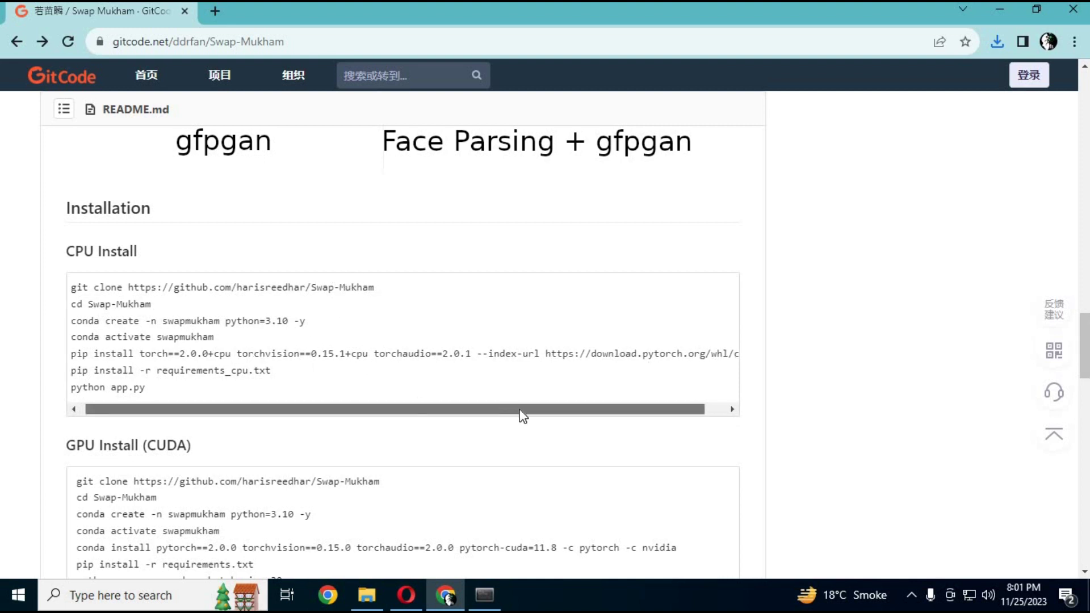
pyautogui.moveTo(521, 409); pyautogui.dragTo(56, 356)
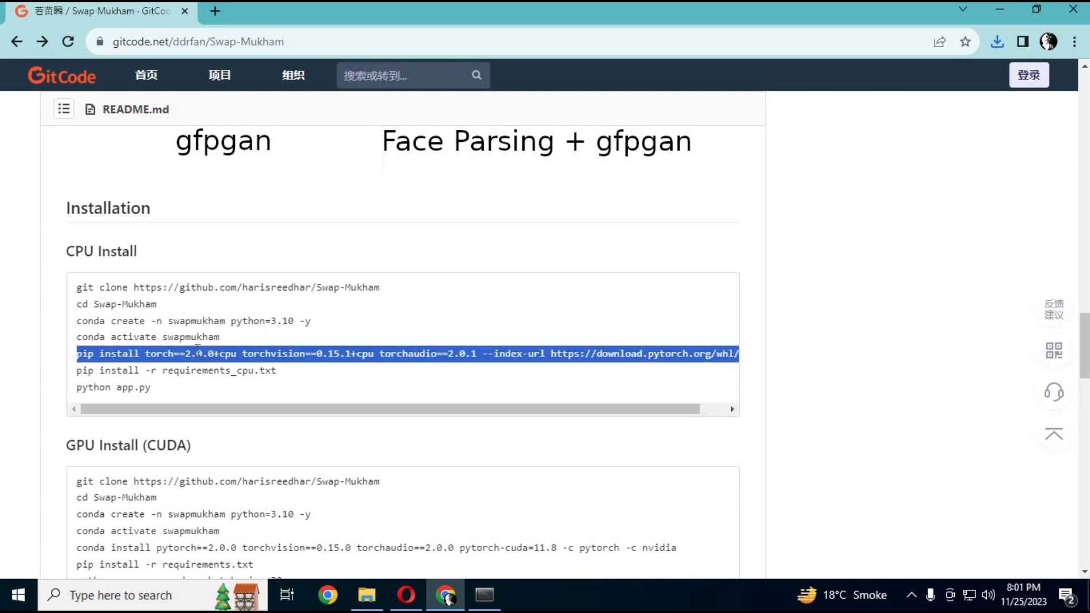
pyautogui.rightClick(197, 353)
pyautogui.click(255, 364)
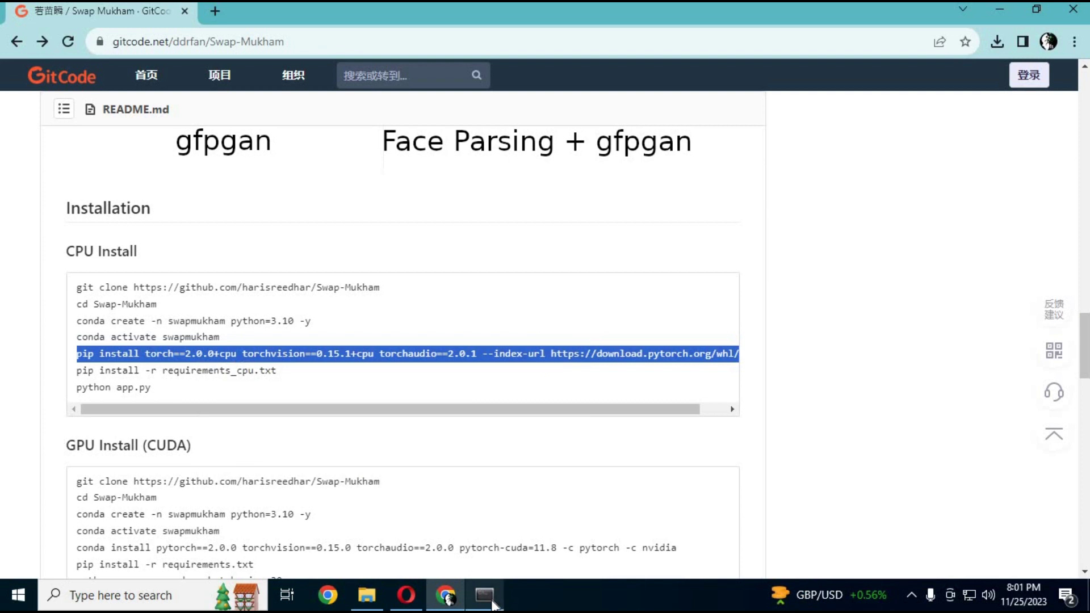
pyautogui.click(491, 602)
pyautogui.rightClick(665, 485)
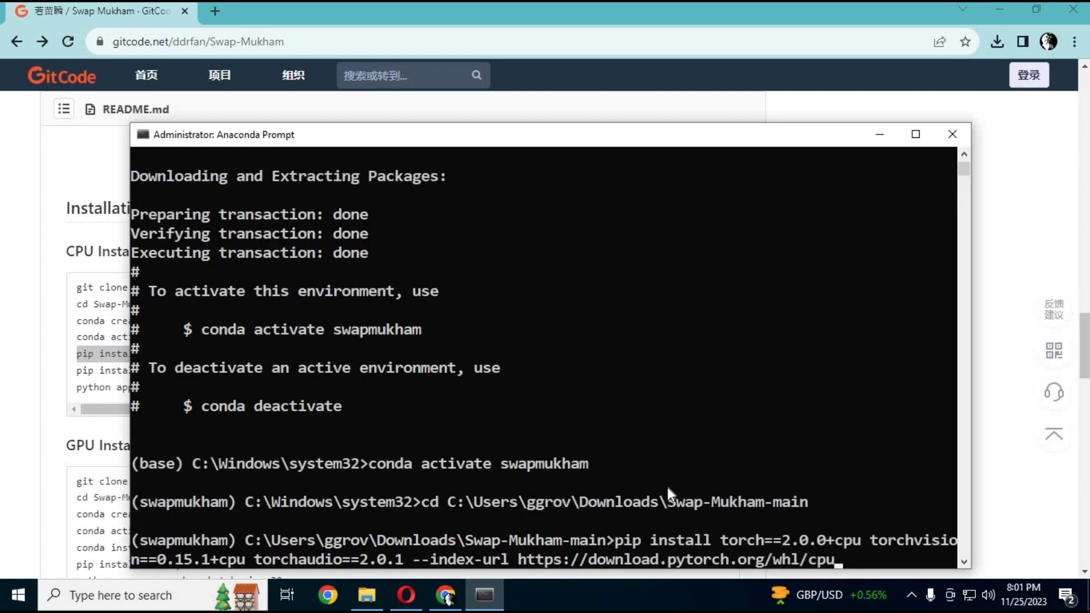
# Run the pasted command to install torch 2.0.0+cpu, torchvision 0.15.1+cpu and torchaudio 2.0.1+cpu
pyautogui.press('Return')
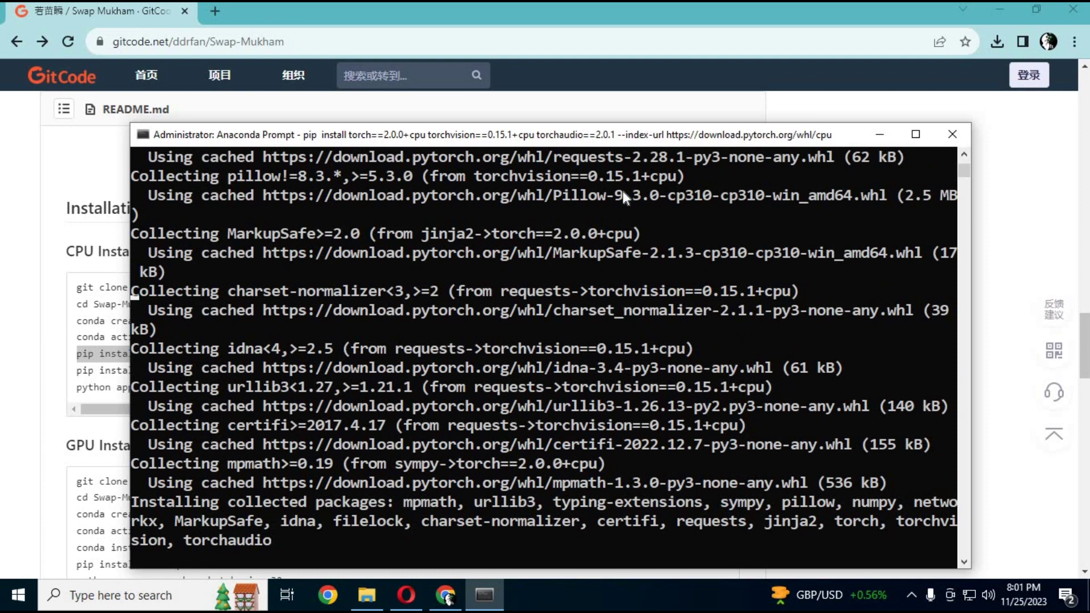
pyautogui.moveTo(605, 135); pyautogui.dragTo(611, 84)
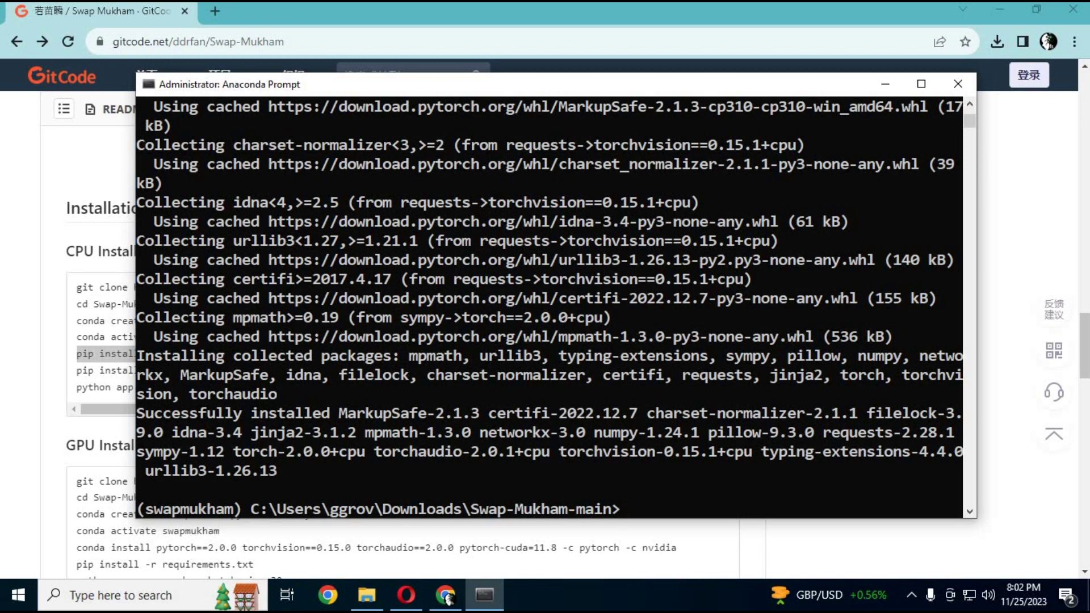
pyautogui.click(2, 366)
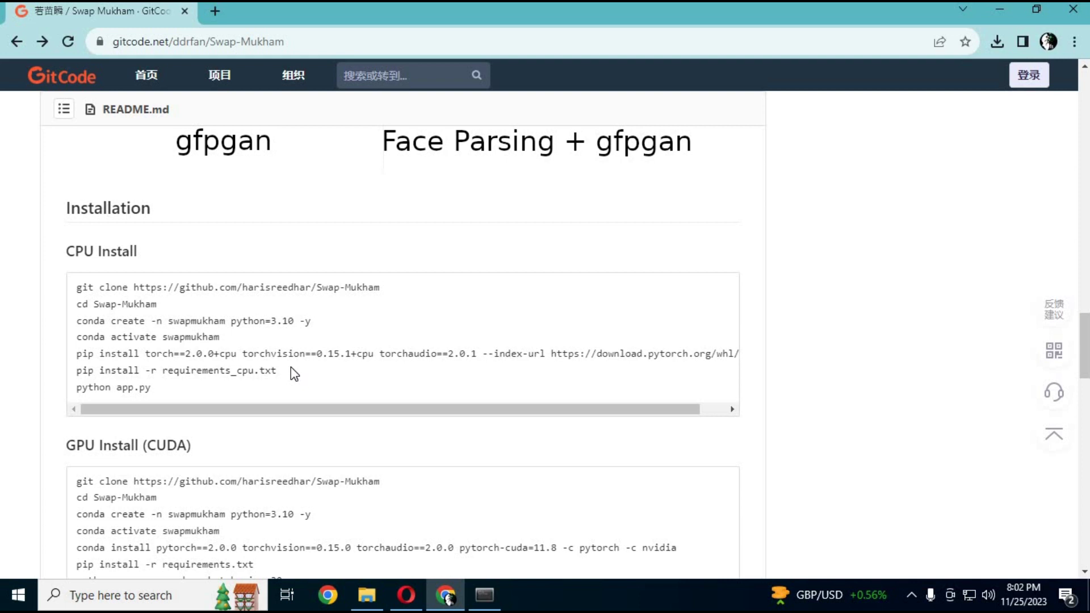
# Copy 'pip install -r requirements_cpu.txt' from the README and run it in Anaconda Prompt
pyautogui.moveTo(276, 370); pyautogui.dragTo(77, 371)
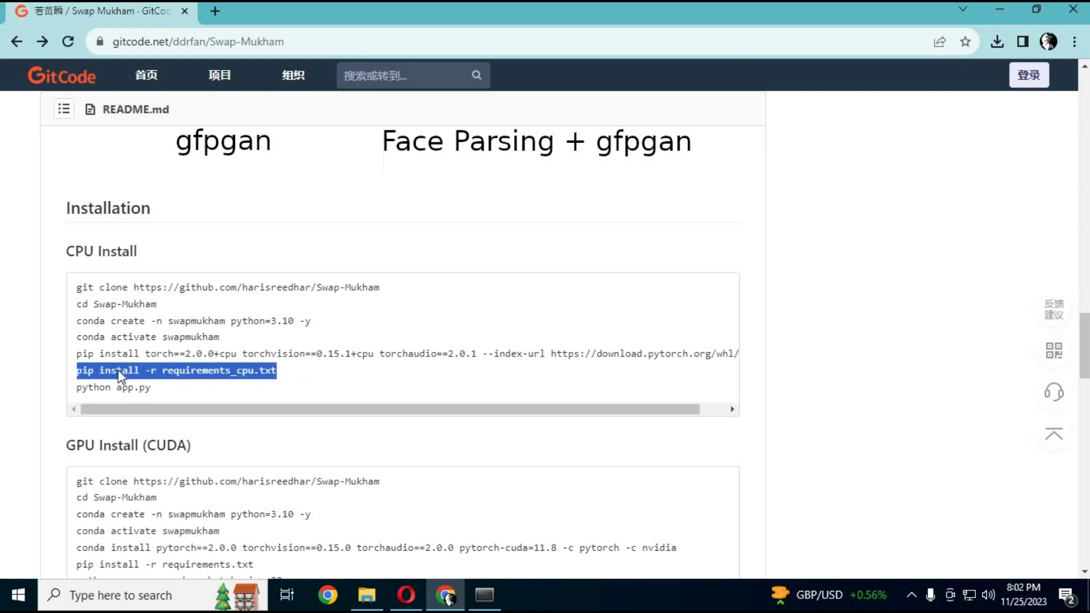
pyautogui.rightClick(120, 377)
pyautogui.click(180, 380)
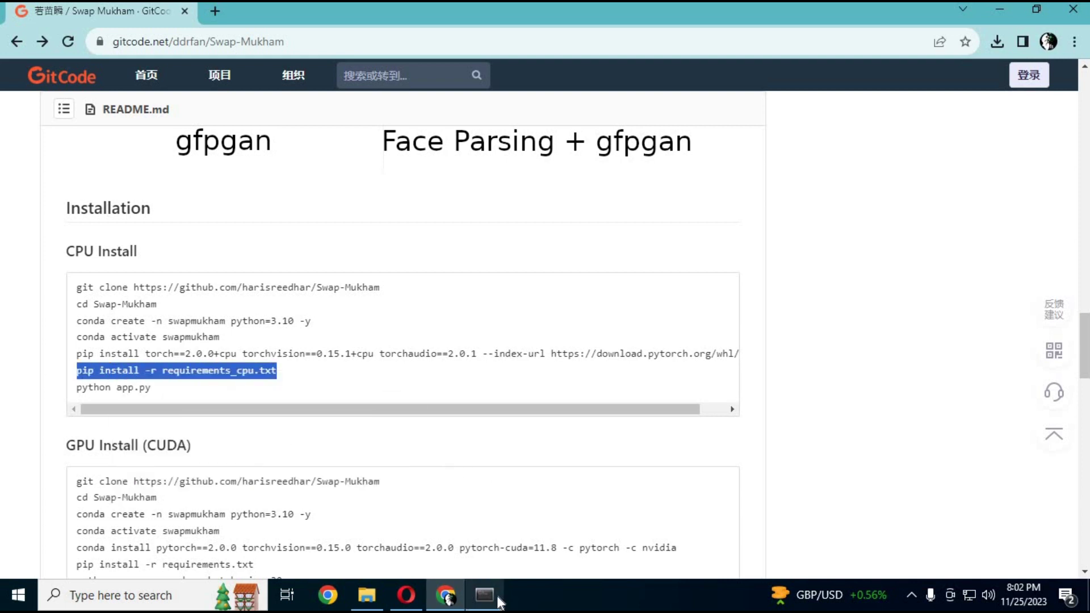
pyautogui.click(498, 600)
pyautogui.hotkey('ctrl', 'v')
pyautogui.press('Return')
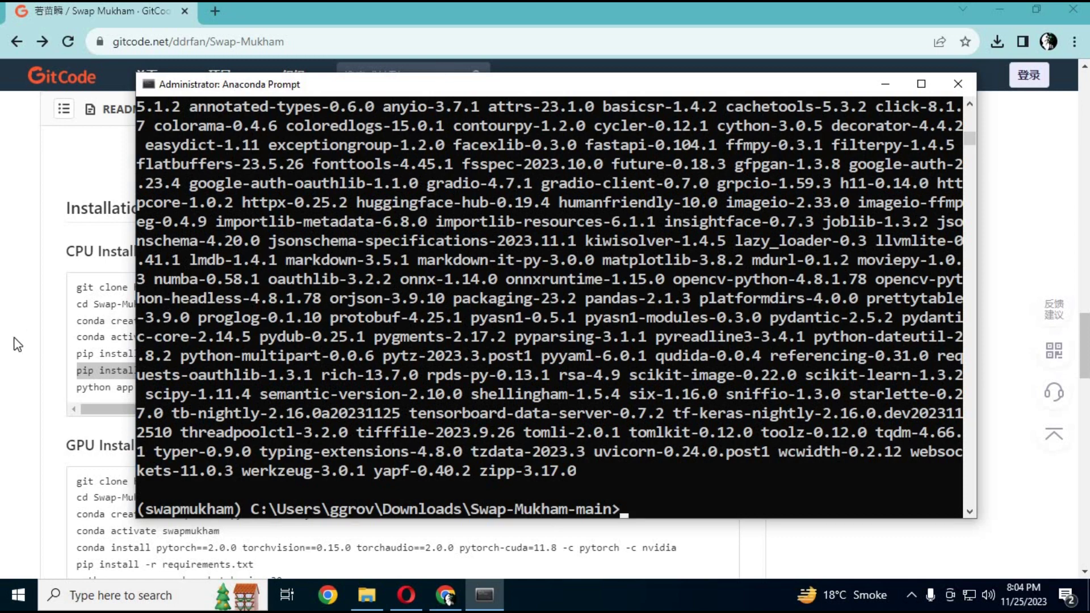
# Scroll the GitCode README down to the Download Models list
pyautogui.click(105, 279)
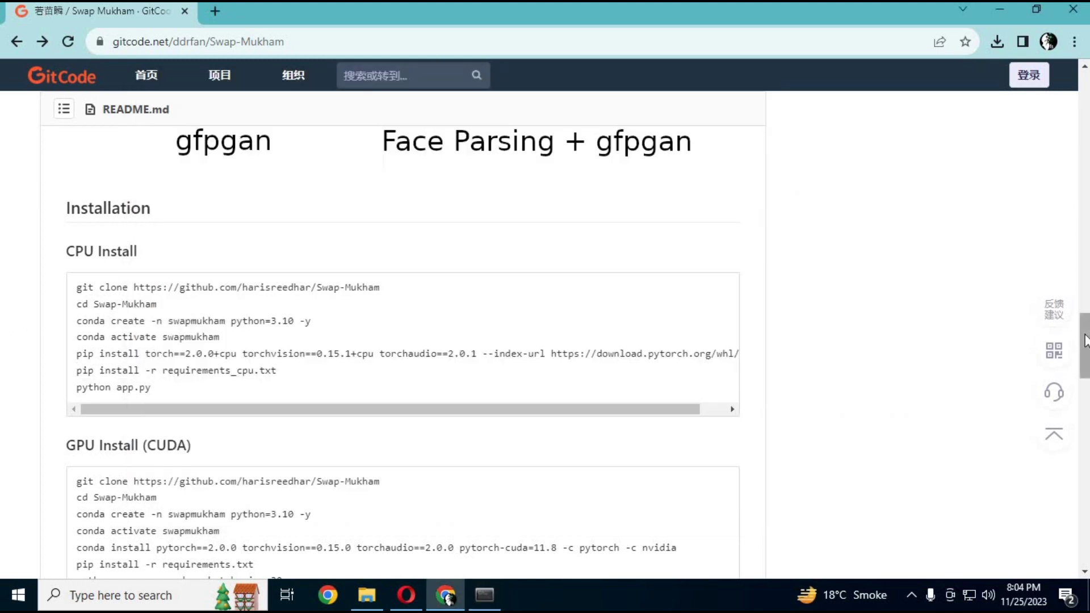
pyautogui.moveTo(1085, 343); pyautogui.dragTo(1085, 375)
pyautogui.scroll(-5, 158, 310)
pyautogui.scroll(3, 158, 309)
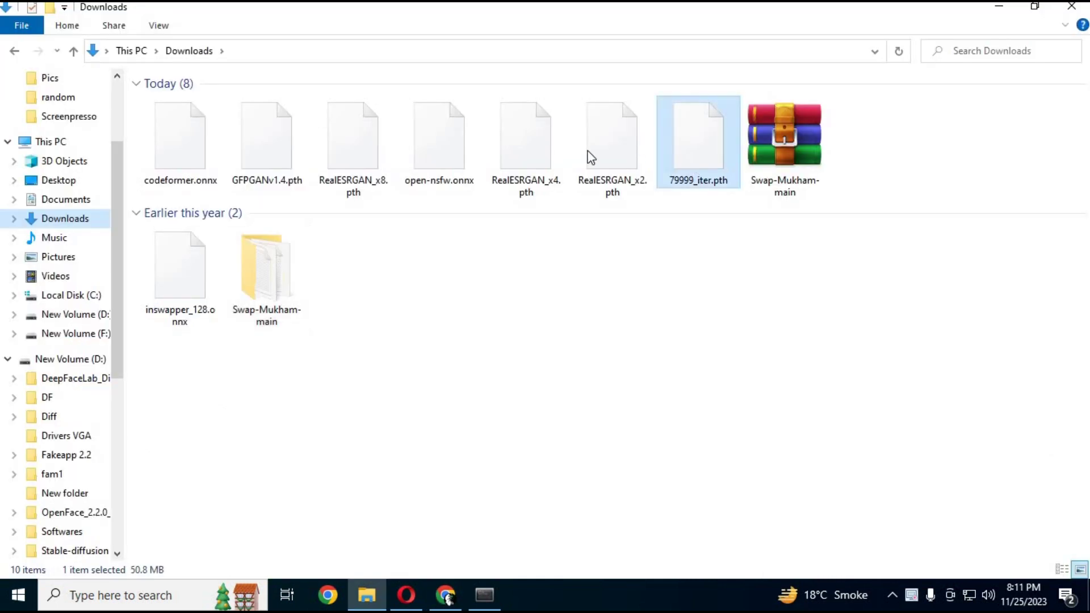
# Select and copy the seven downloaded model files in Downloads
pyautogui.moveTo(590, 158); pyautogui.dragTo(142, 144)
pyautogui.rightClick(142, 144)
pyautogui.rightClick(175, 122)
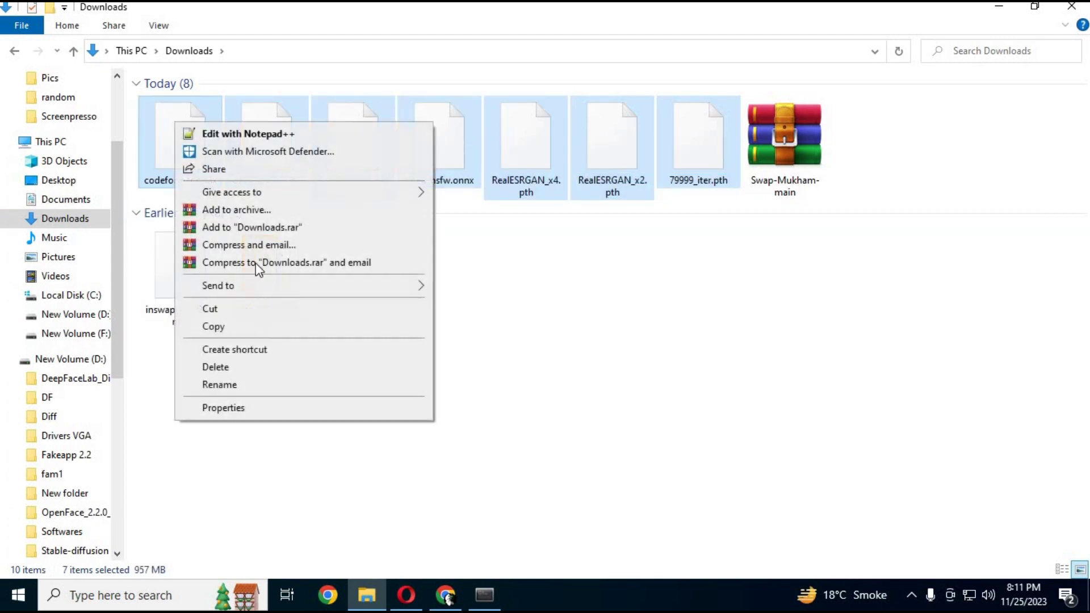
pyautogui.click(230, 325)
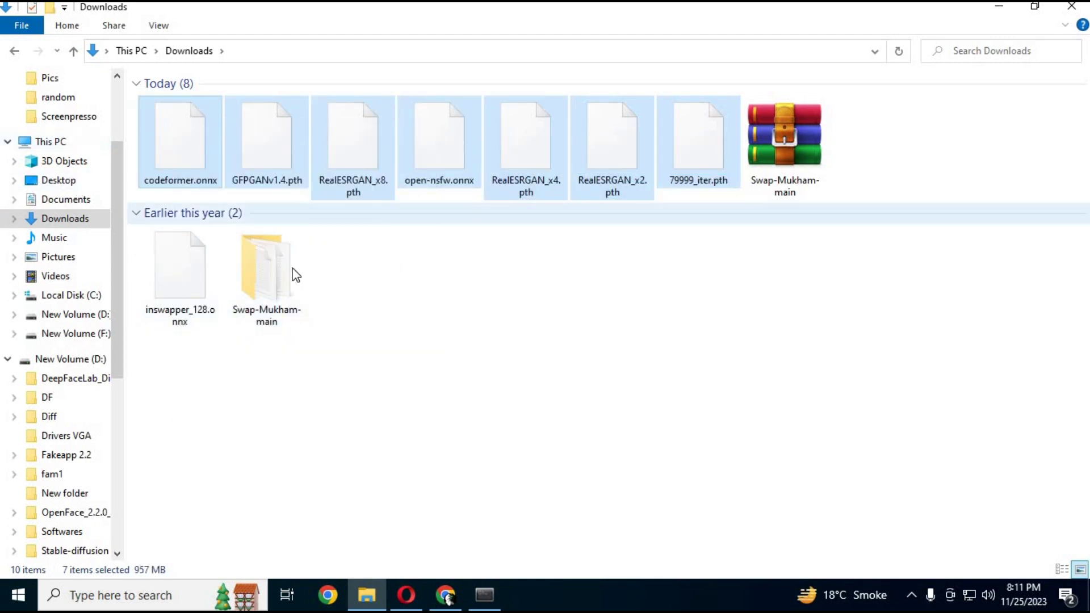
# Paste them into Swap-Mukham-main\assets\pretrained_models, skipping codeformer.onnx, then go back up to Swap-Mukham-main
pyautogui.doubleClick(270, 278)
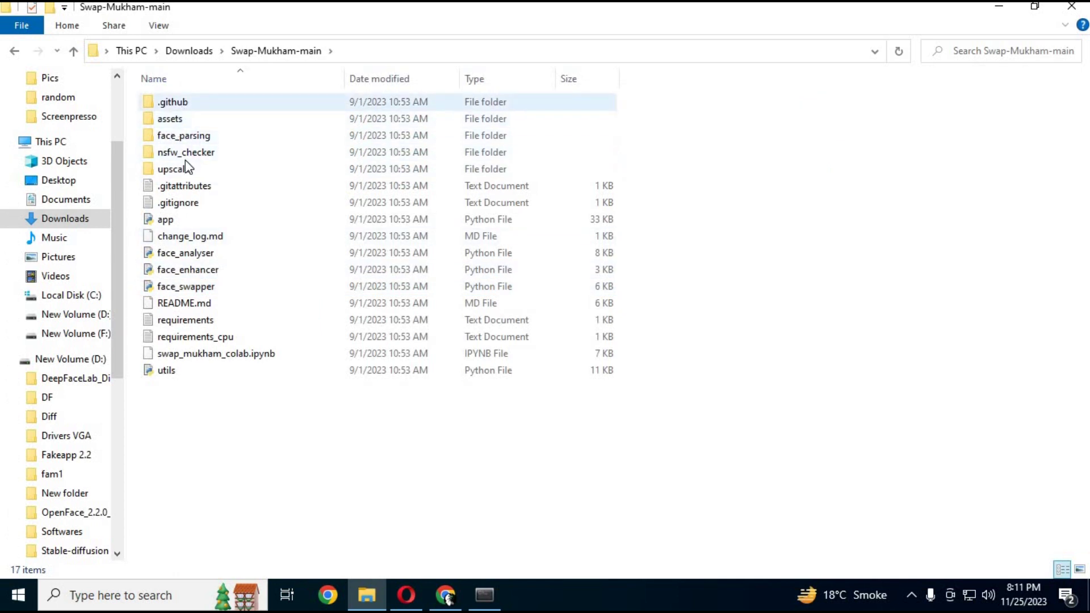
pyautogui.doubleClick(172, 120)
pyautogui.click(183, 125)
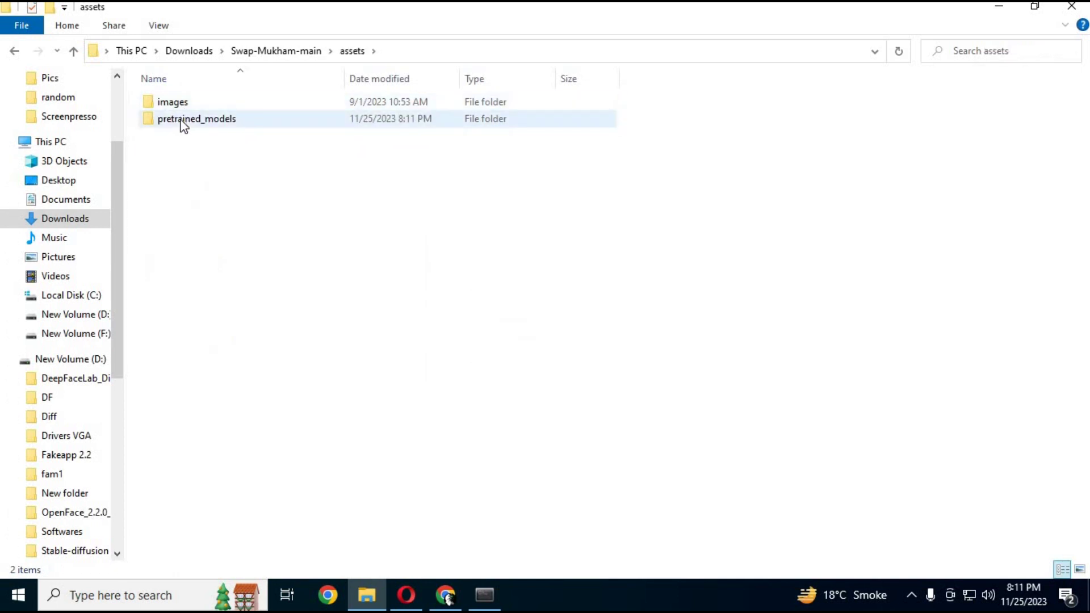
pyautogui.rightClick(264, 224)
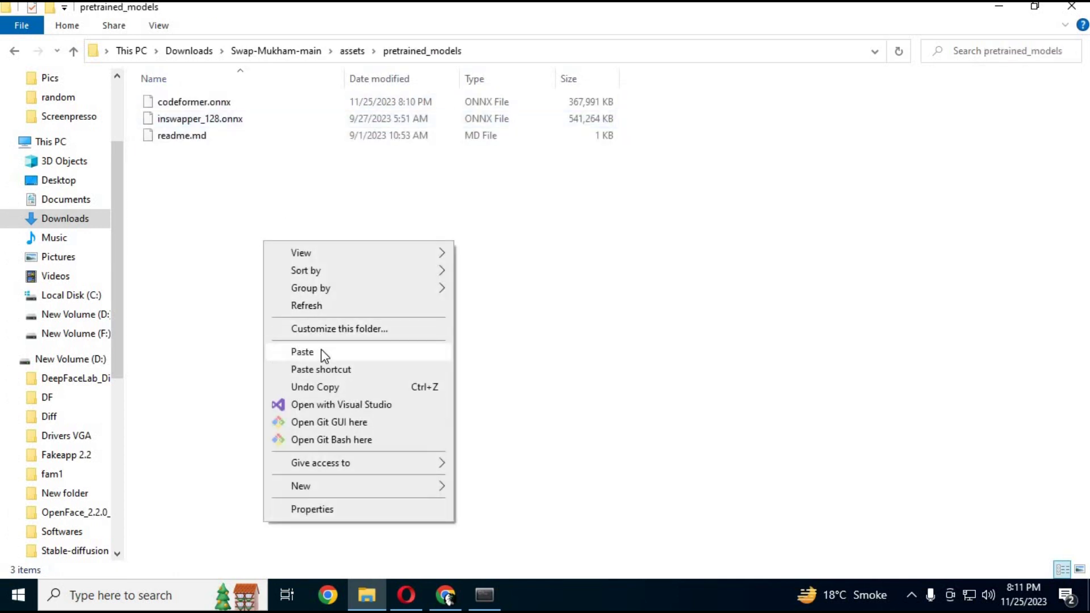
pyautogui.click(319, 352)
pyautogui.click(498, 343)
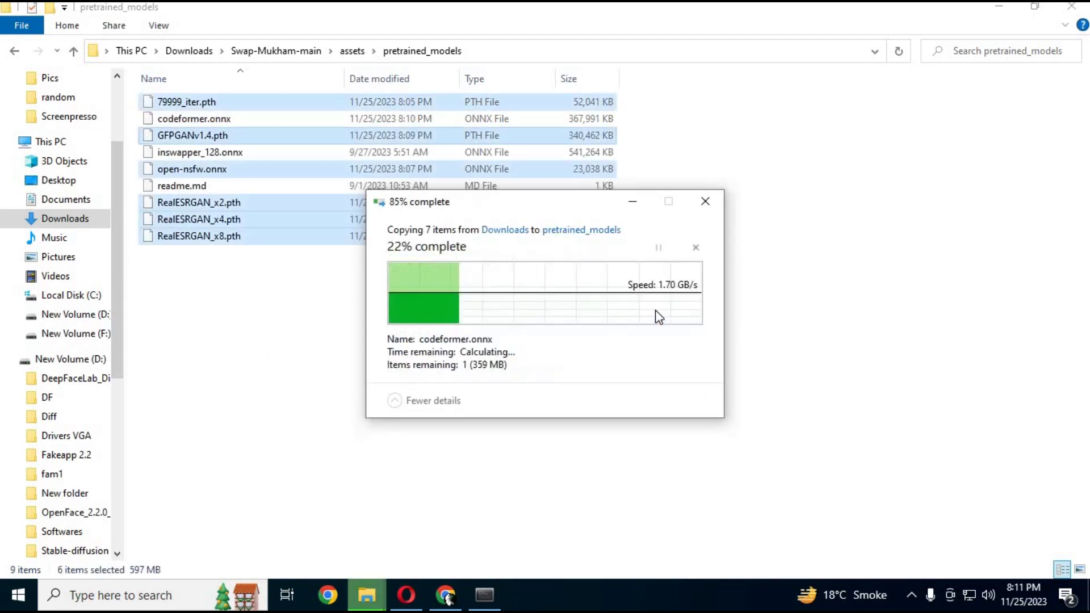
pyautogui.click(229, 284)
pyautogui.click(75, 51)
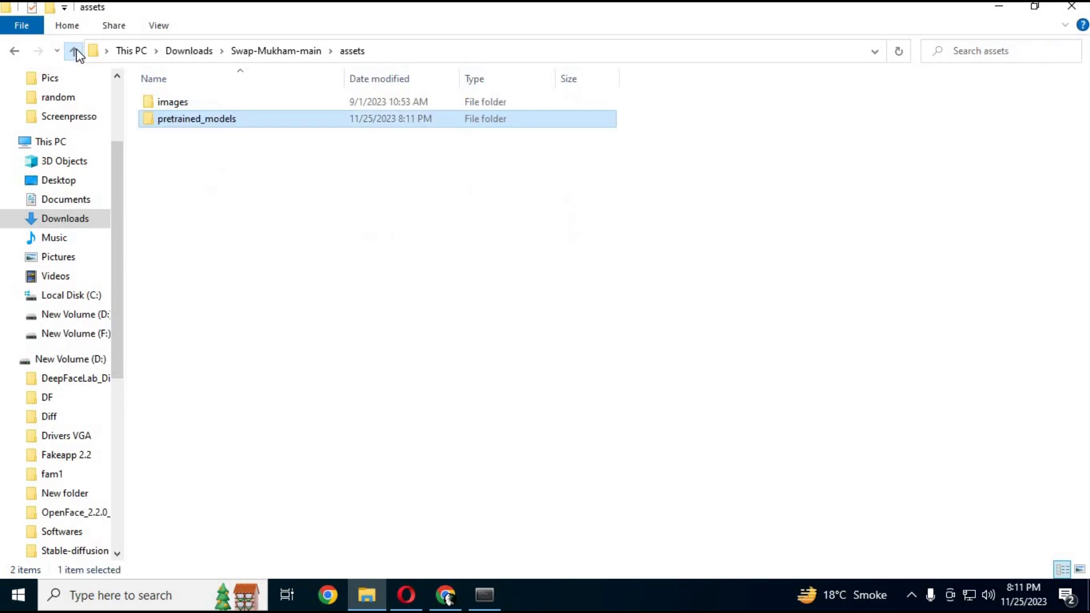
pyautogui.click(76, 52)
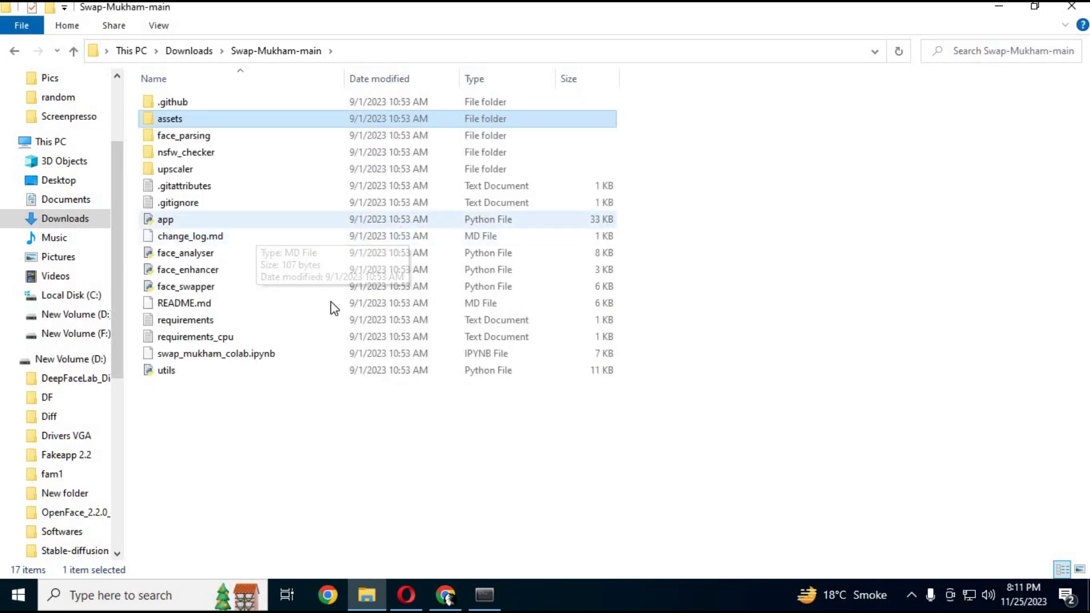
# Open app.py in Notepad through its Edit option and maximize the Notepad window
pyautogui.click(165, 221)
pyautogui.rightClick(166, 221)
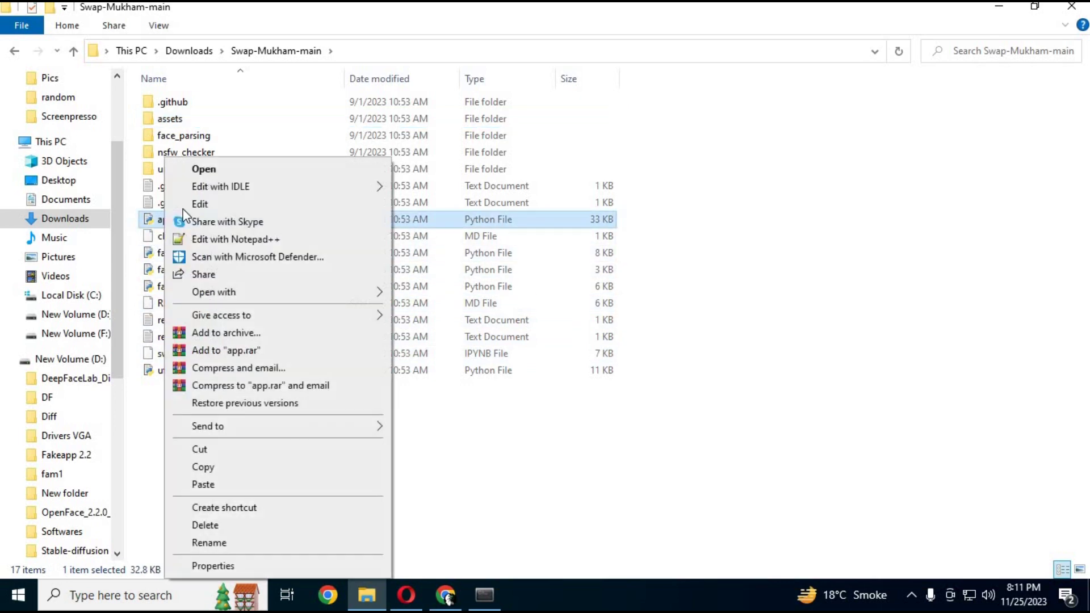
pyautogui.click(216, 200)
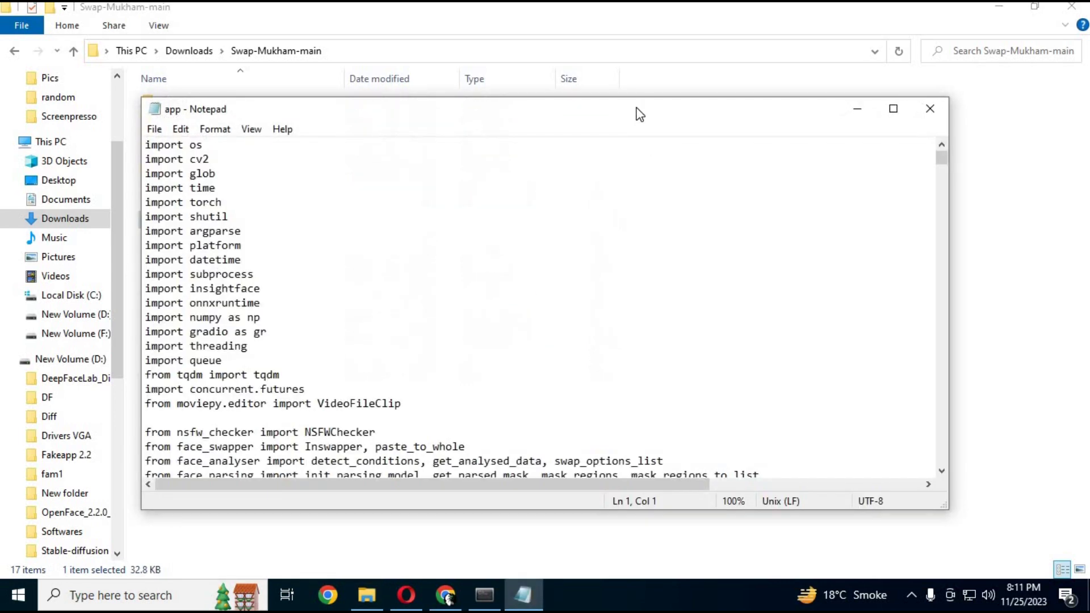
pyautogui.doubleClick(637, 108)
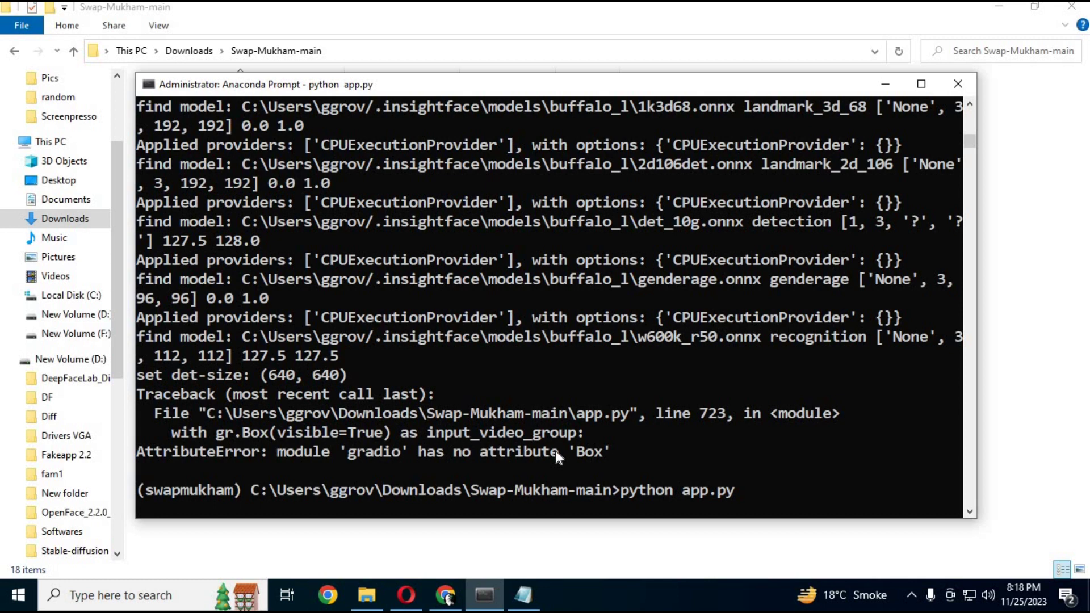
pyautogui.press('Return')
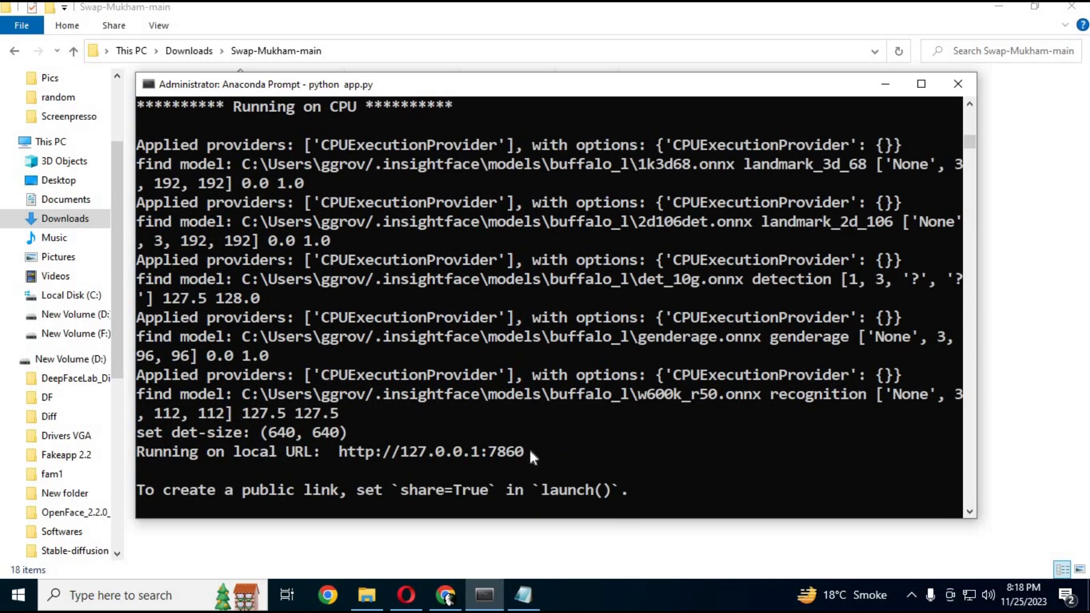
pyautogui.moveTo(531, 452); pyautogui.dragTo(344, 454)
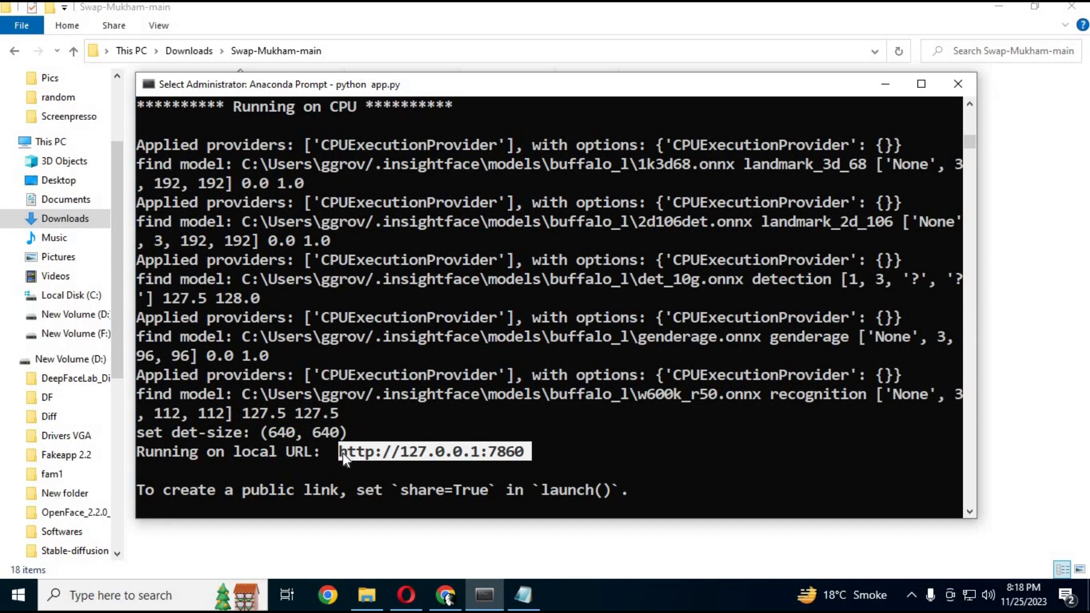
pyautogui.hotkey('ctrl', 'c')
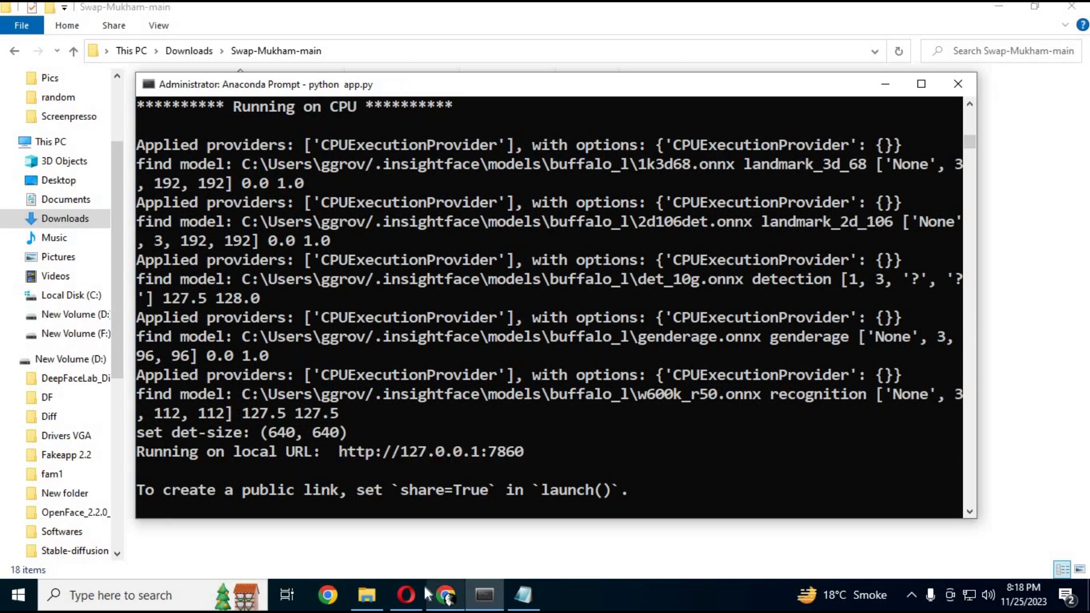
# Open the copied address 127.0.0.1:7860 in Opera with Paste and go
pyautogui.click(406, 595)
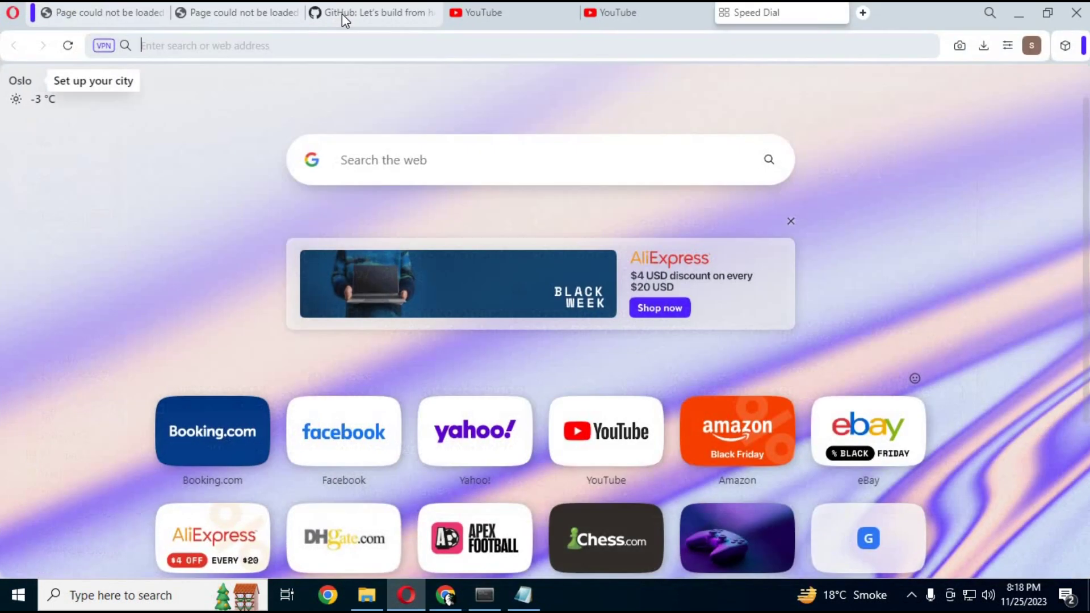
pyautogui.rightClick(287, 46)
pyautogui.click(353, 145)
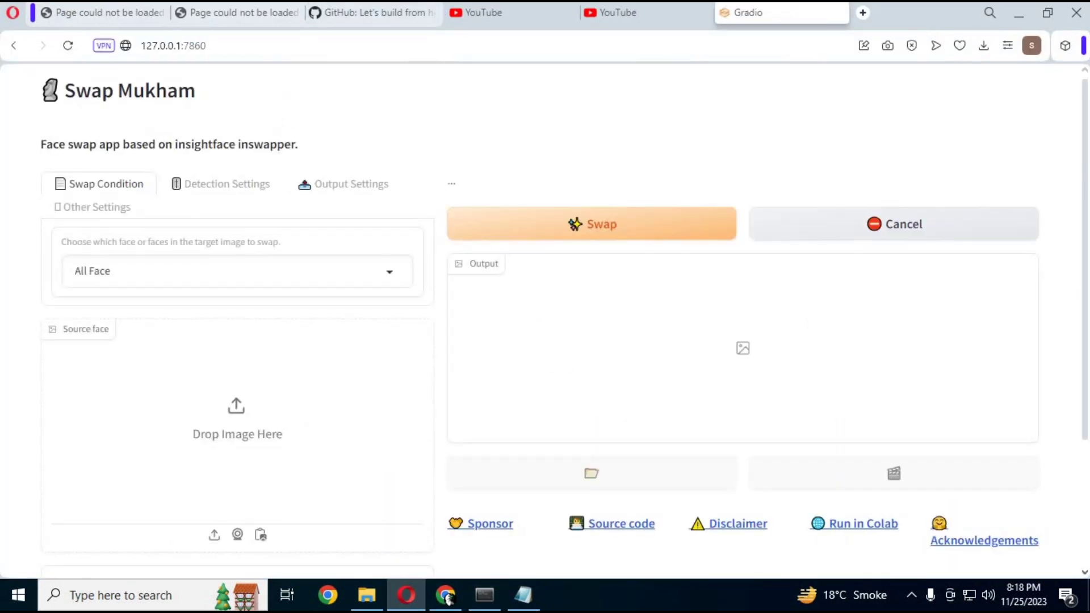
pyautogui.scroll(-3, 1087, 194)
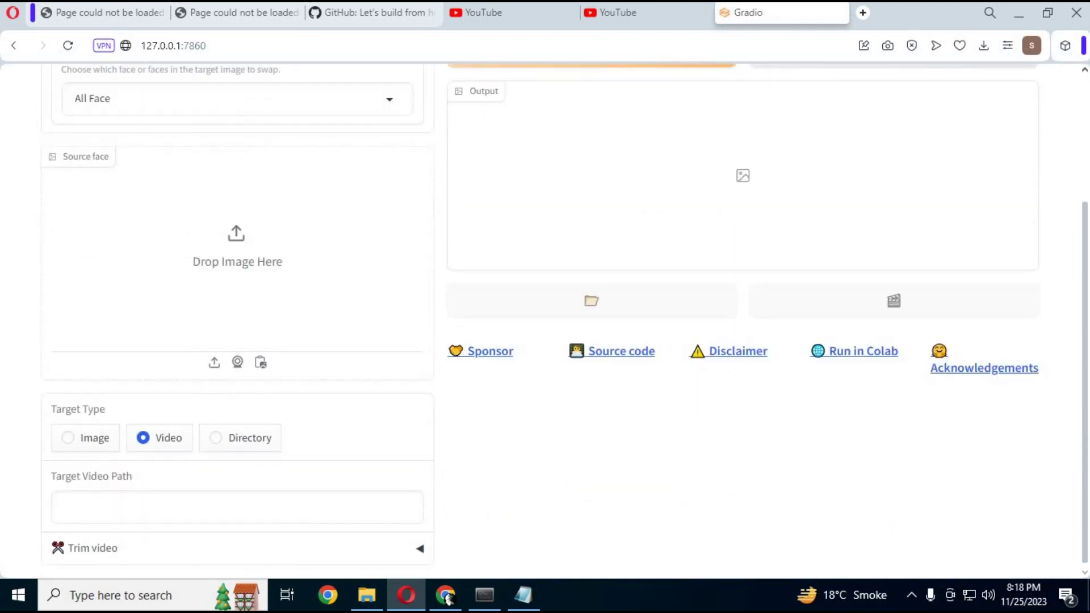
pyautogui.scroll(3, 1082, 227)
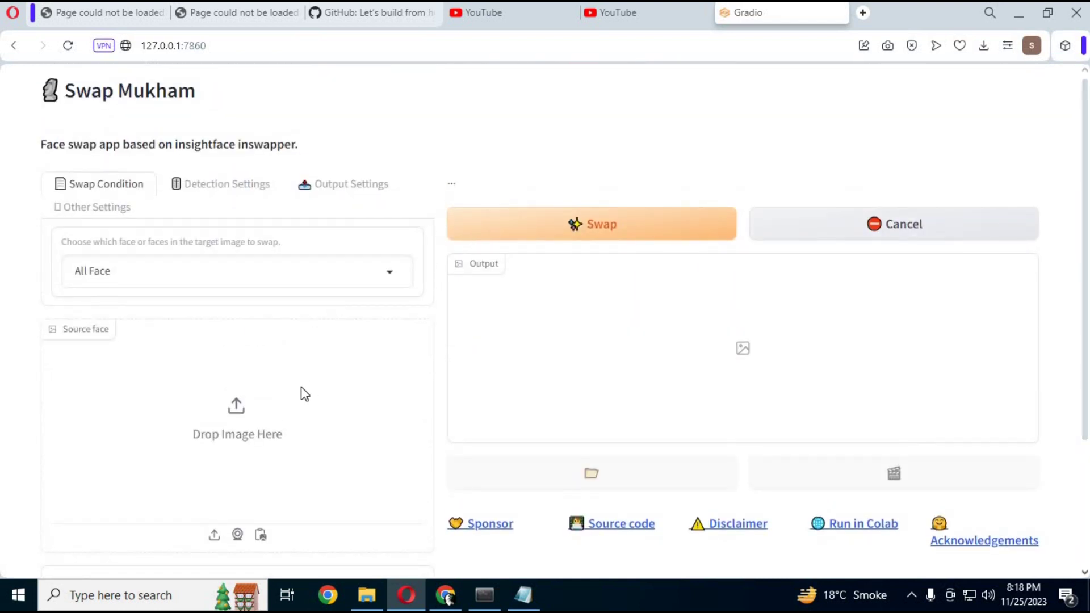
# Upload the 2023-11-21_19h49_25 portrait as the source face
pyautogui.click(226, 408)
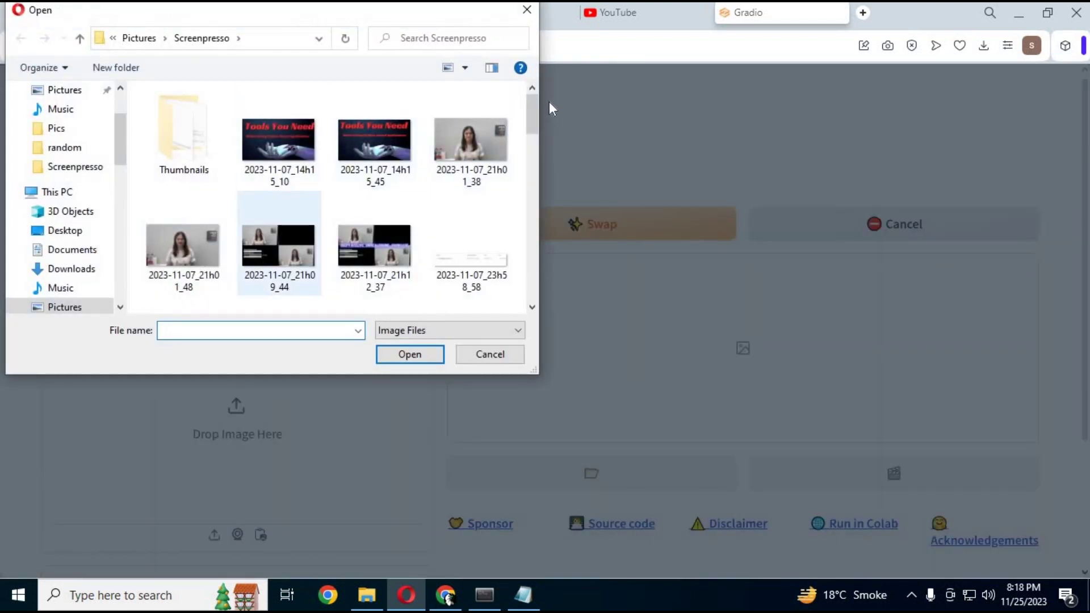
pyautogui.scroll(-3, 532, 291)
pyautogui.scroll(-5, 532, 272)
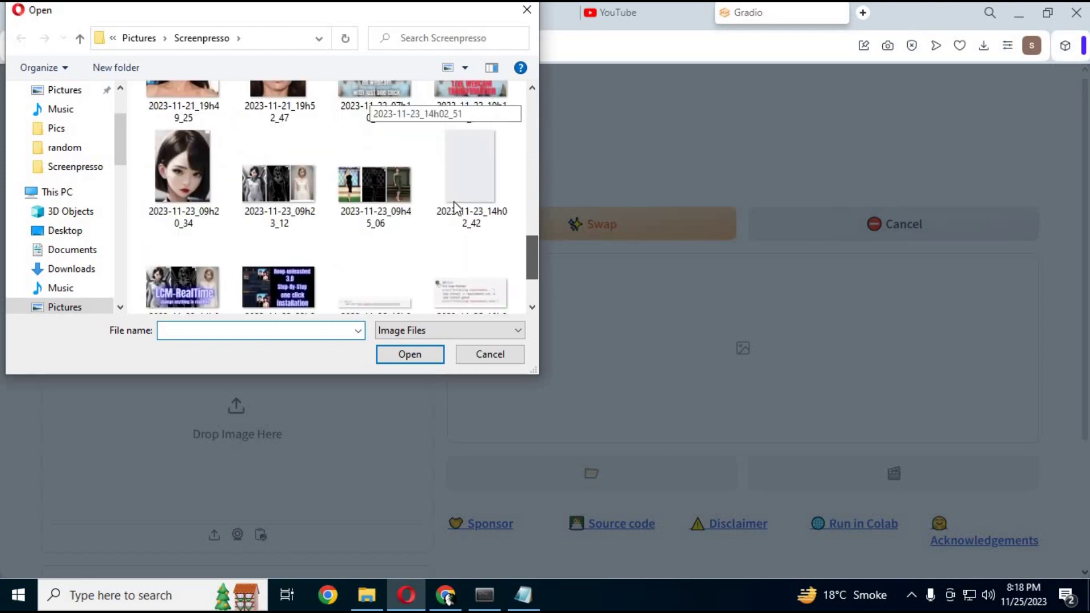
pyautogui.scroll(2, 533, 253)
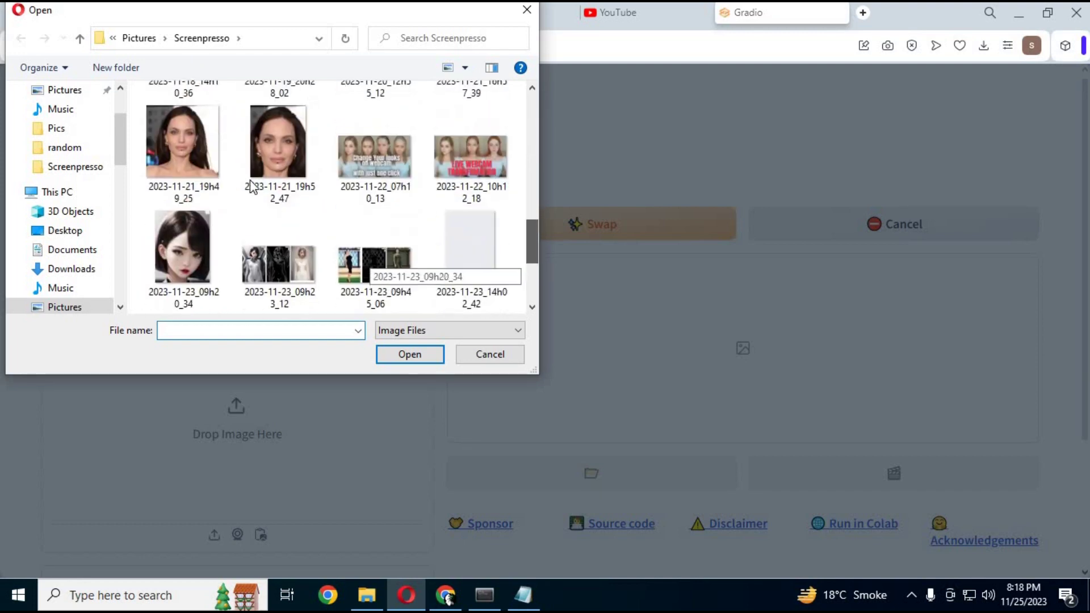
pyautogui.doubleClick(182, 149)
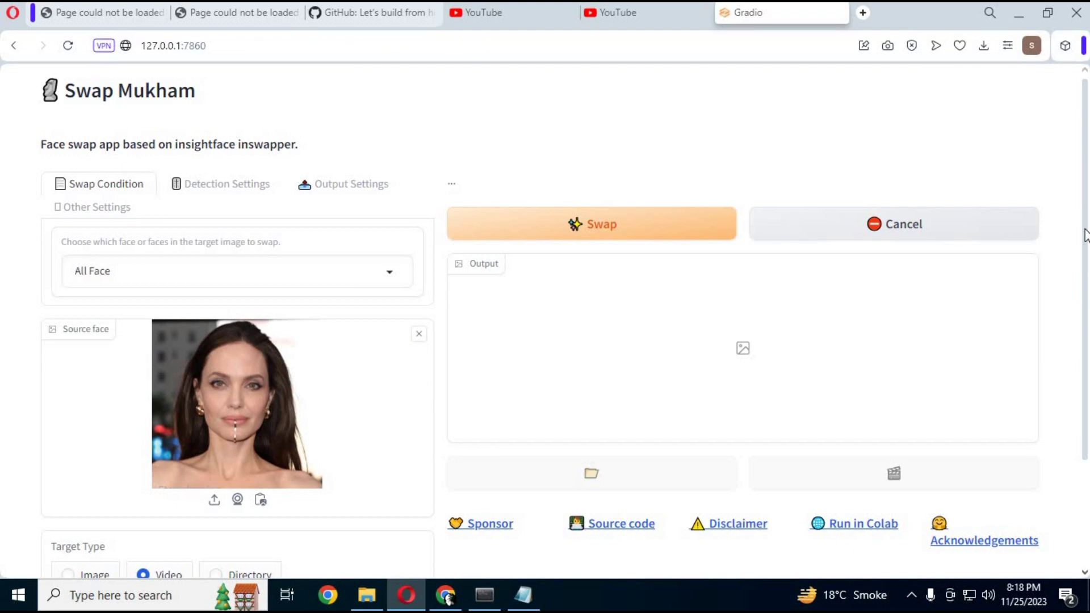
pyautogui.scroll(-2, 73, 492)
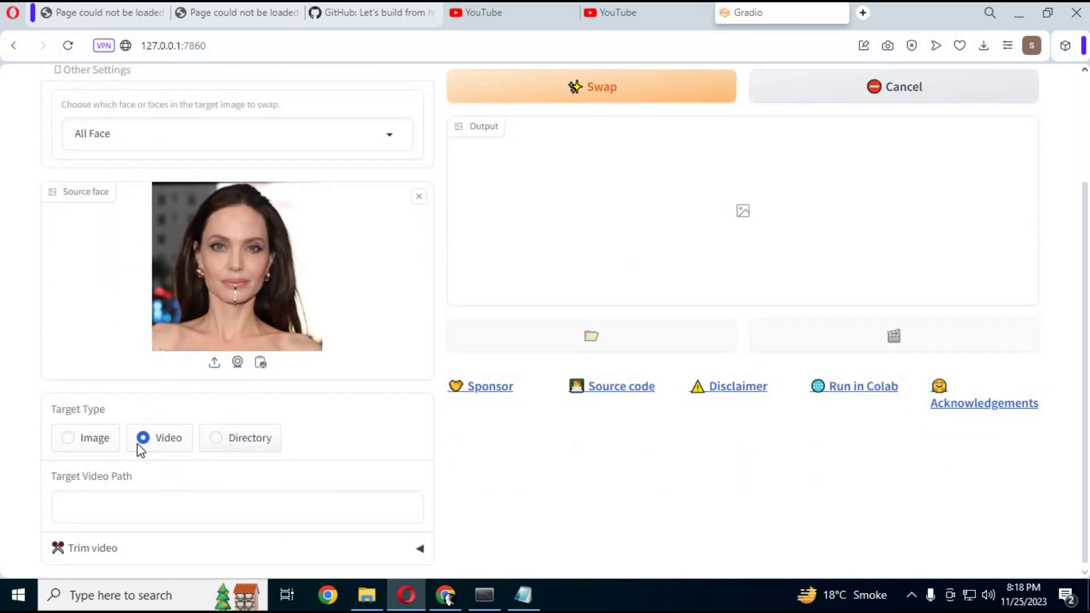
# Set Target Type to Image and upload 2023-11-07_21h01_38 as the target photo
pyautogui.click(84, 447)
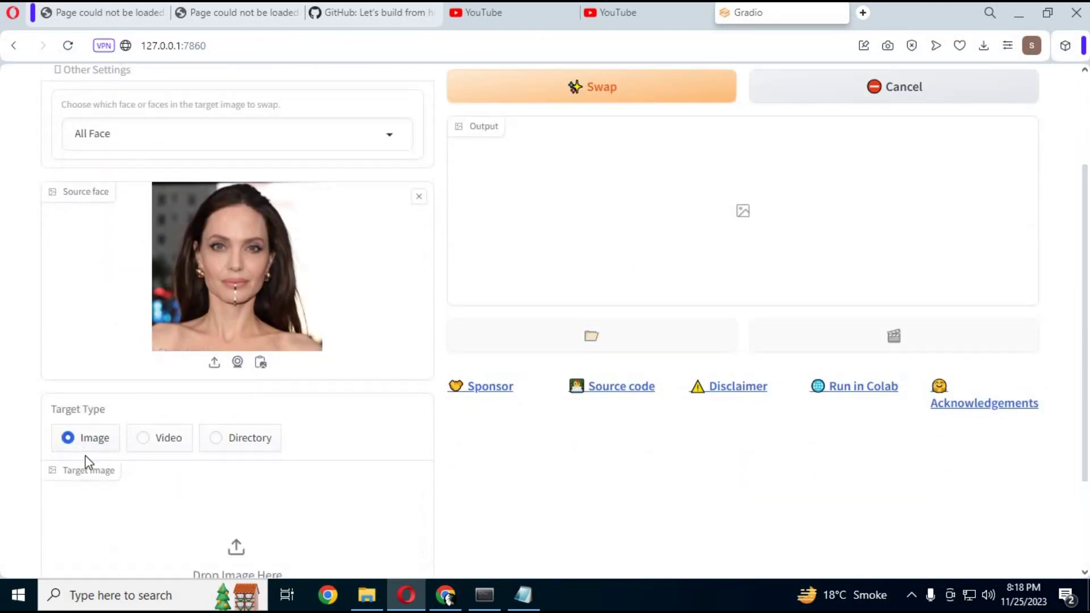
pyautogui.click(234, 553)
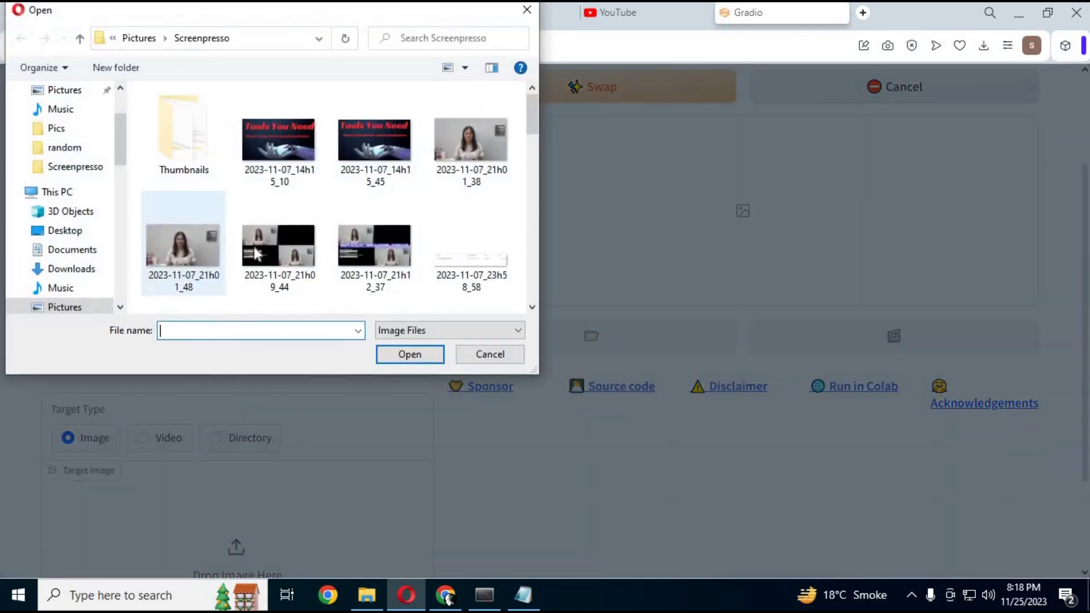
pyautogui.doubleClick(478, 146)
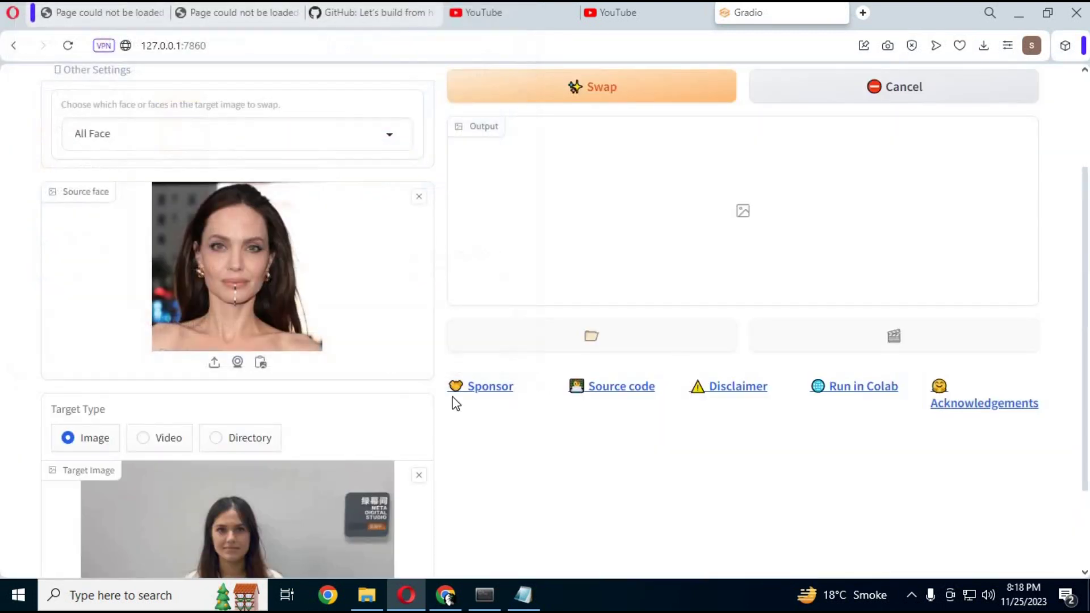
pyautogui.scroll(-2, 1086, 263)
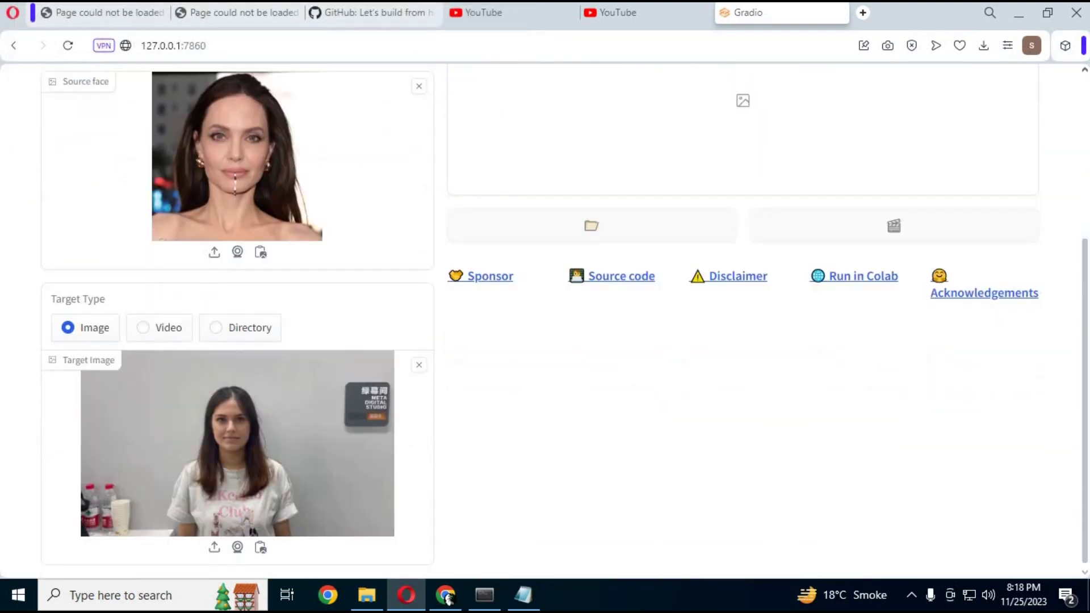
pyautogui.scroll(4, 1078, 240)
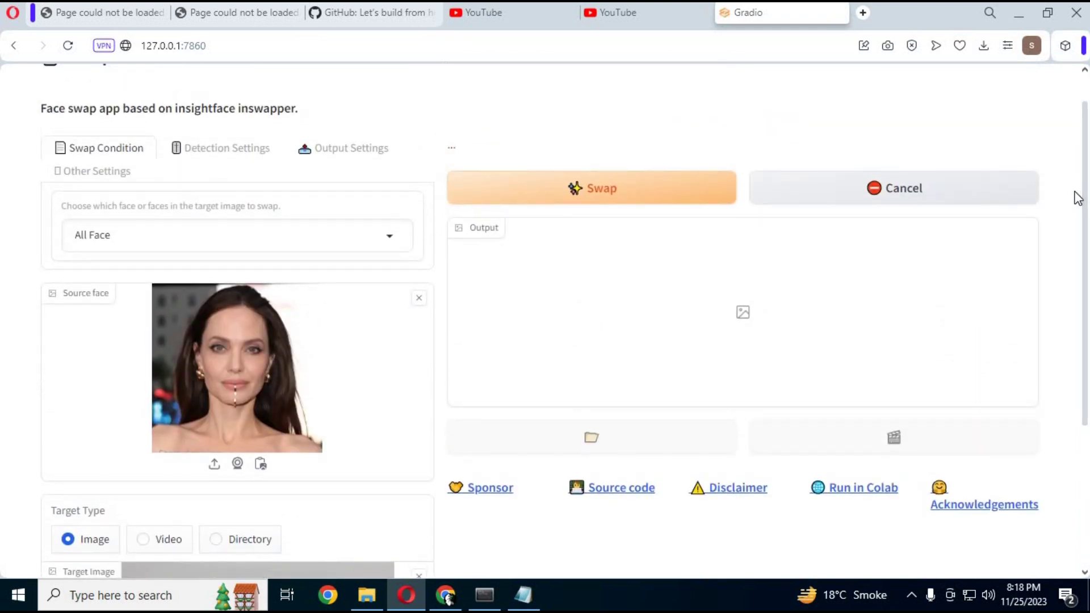
pyautogui.click(98, 171)
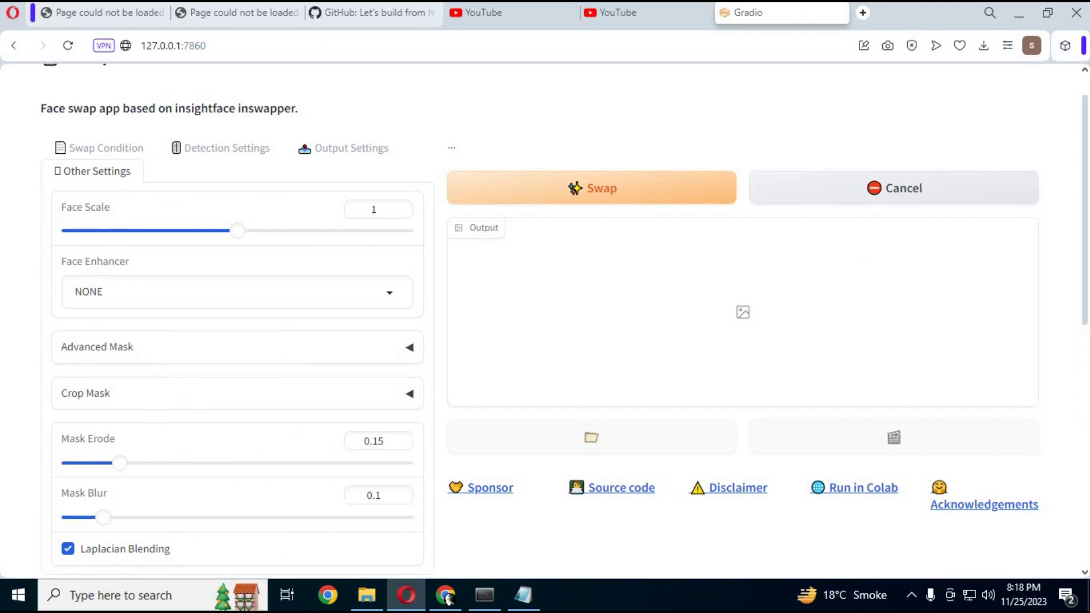
# Choose CodeFormer from the Face Enhancer dropdown in Other Settings
pyautogui.scroll(-2, 369, 277)
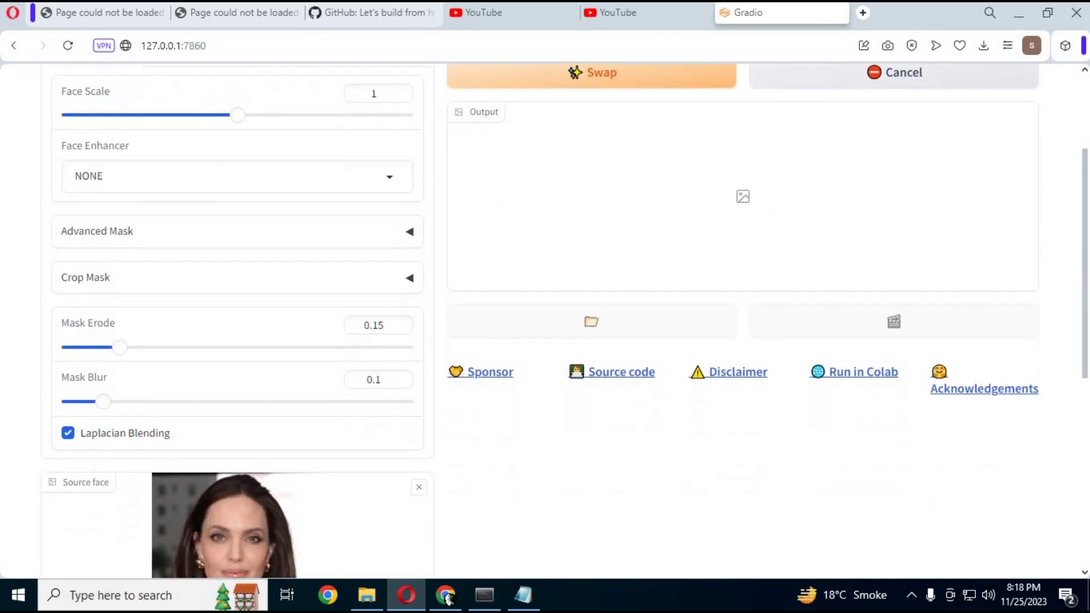
pyautogui.scroll(2, 369, 276)
pyautogui.click(183, 288)
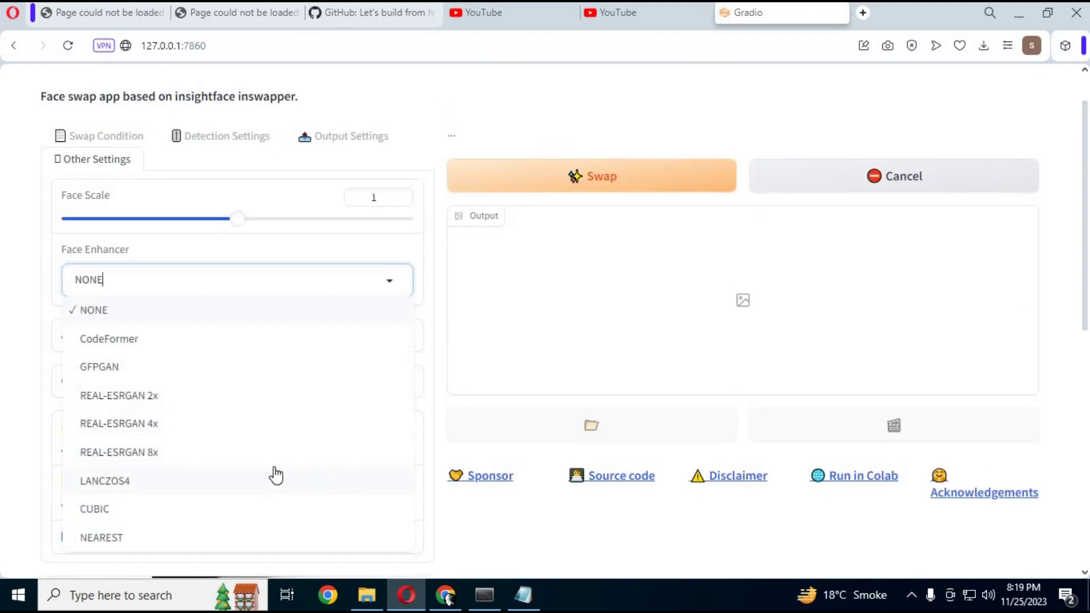
pyautogui.click(125, 344)
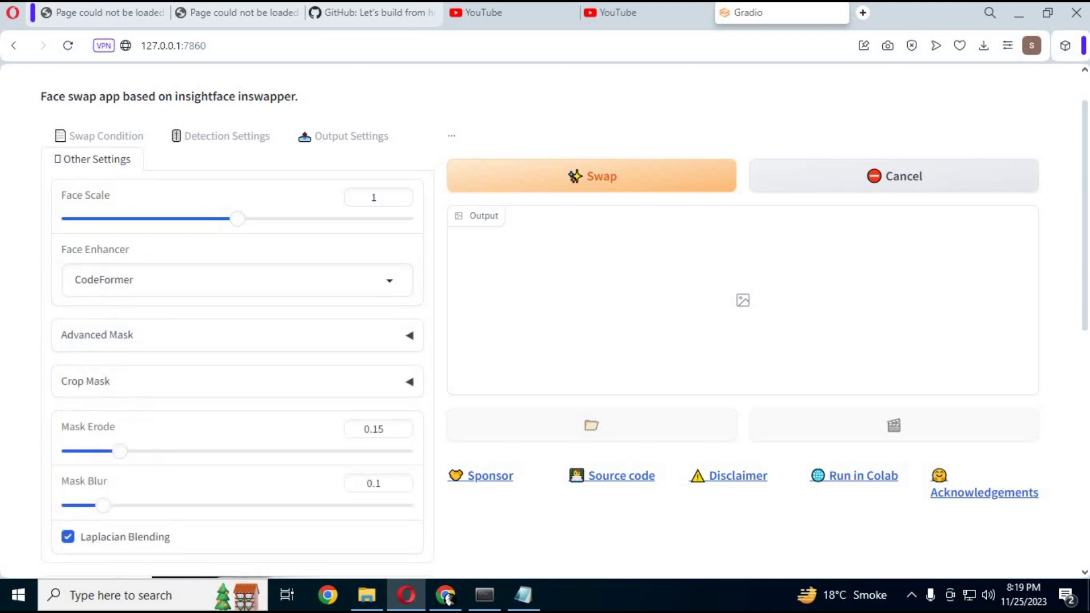
pyautogui.scroll(-9, 1057, 182)
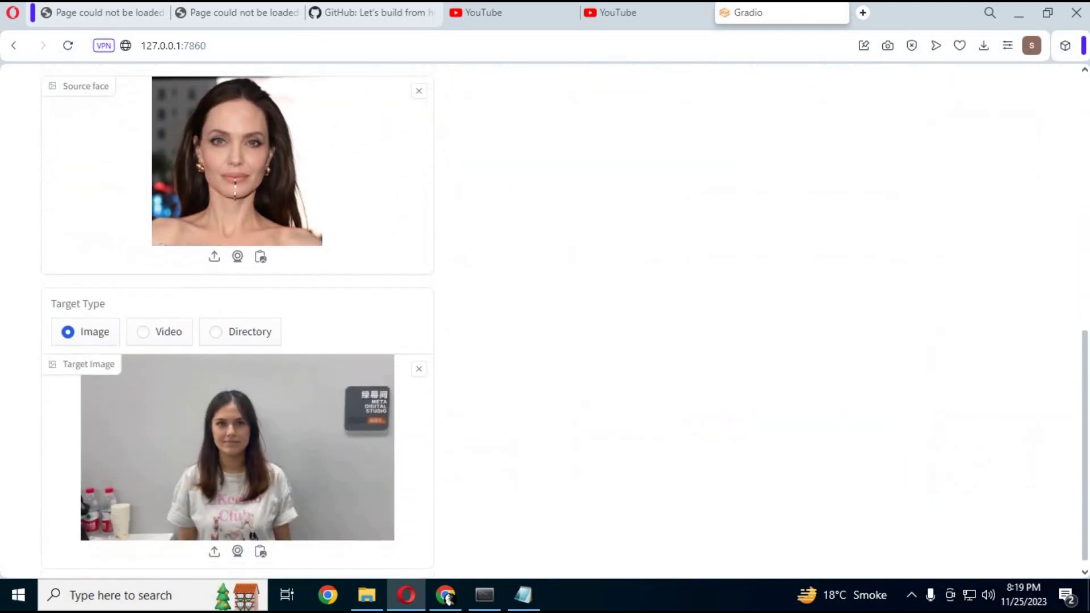
pyautogui.scroll(1, 1058, 181)
pyautogui.scroll(10, 1058, 182)
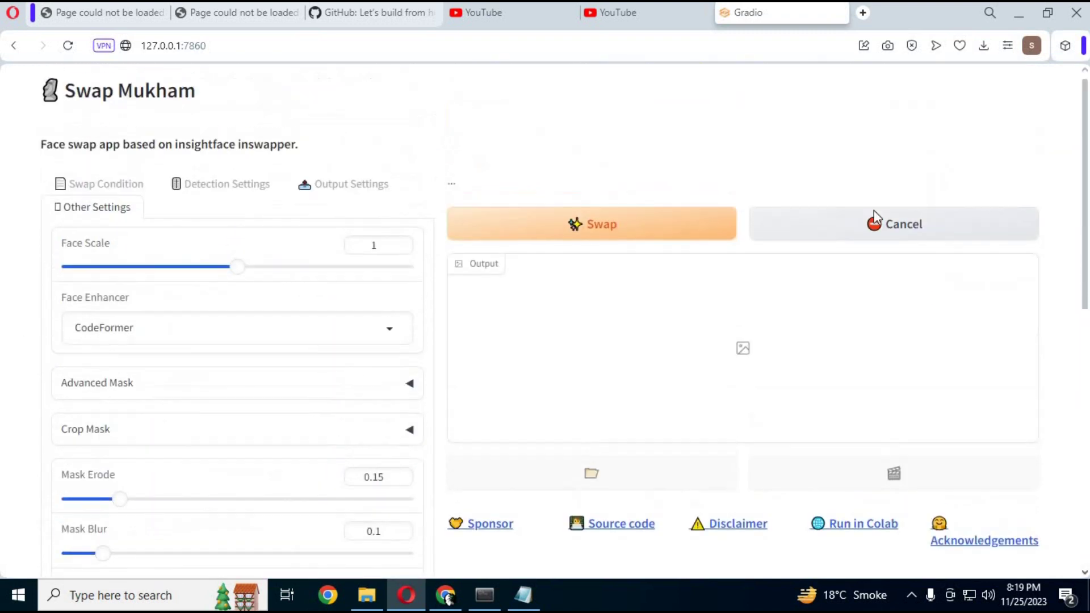
pyautogui.click(589, 238)
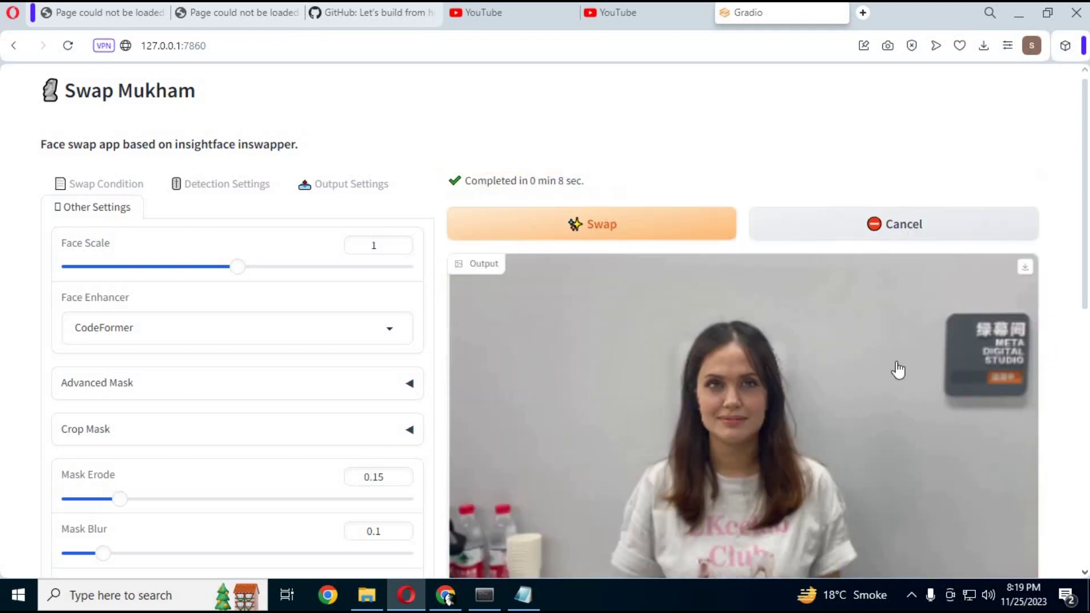
# Review the CodeFormer-enhanced swap result, then switch the face enhancer to GFPGAN
pyautogui.scroll(-4, 566, 321)
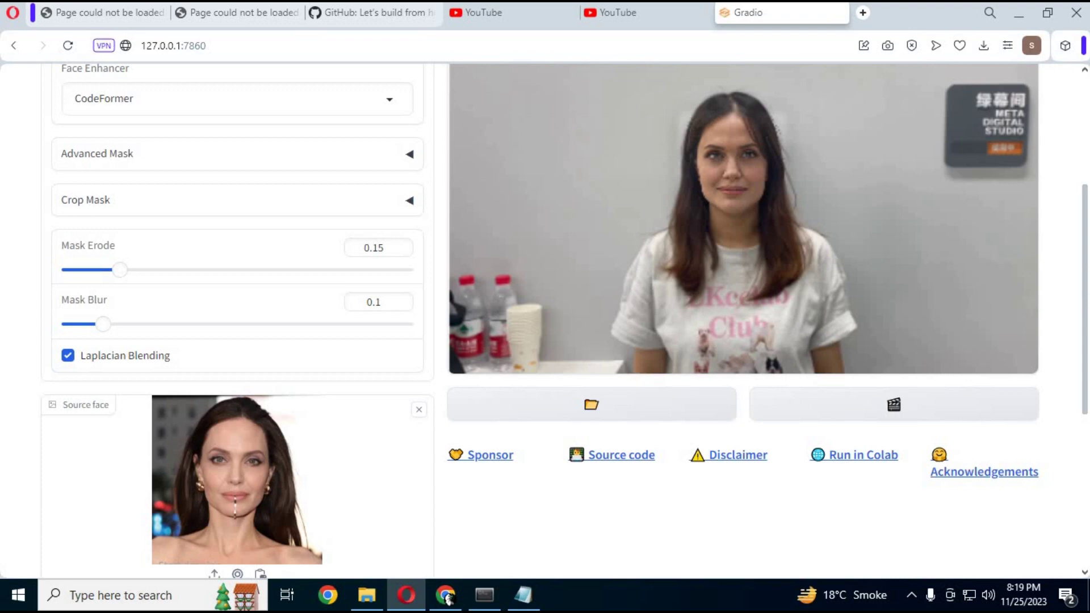
pyautogui.scroll(-6, 1077, 235)
pyautogui.scroll(2, 1073, 184)
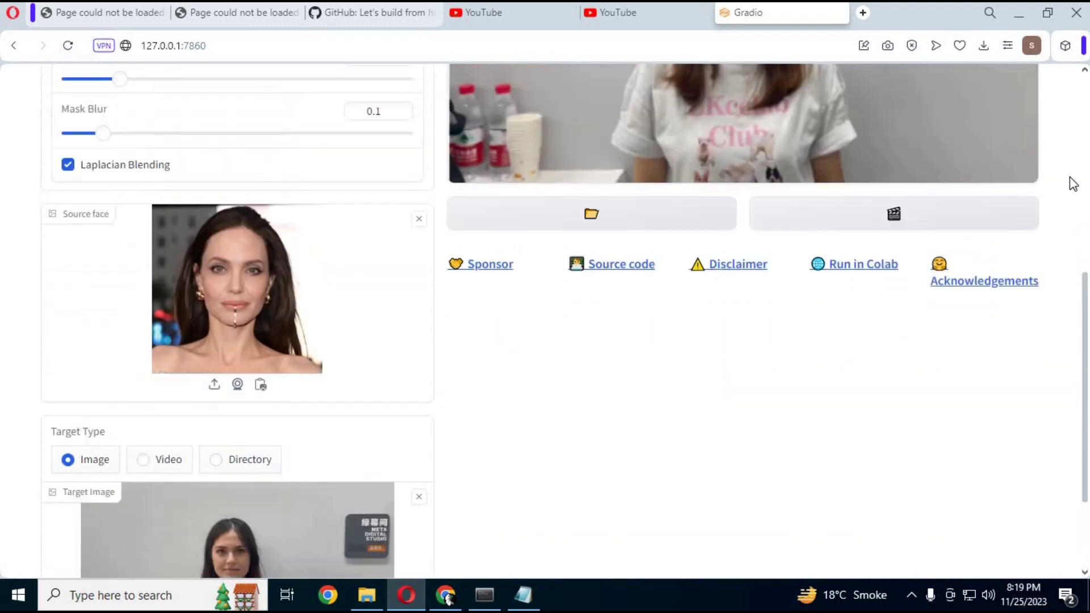
pyautogui.scroll(6, 1073, 183)
pyautogui.scroll(2, 1073, 183)
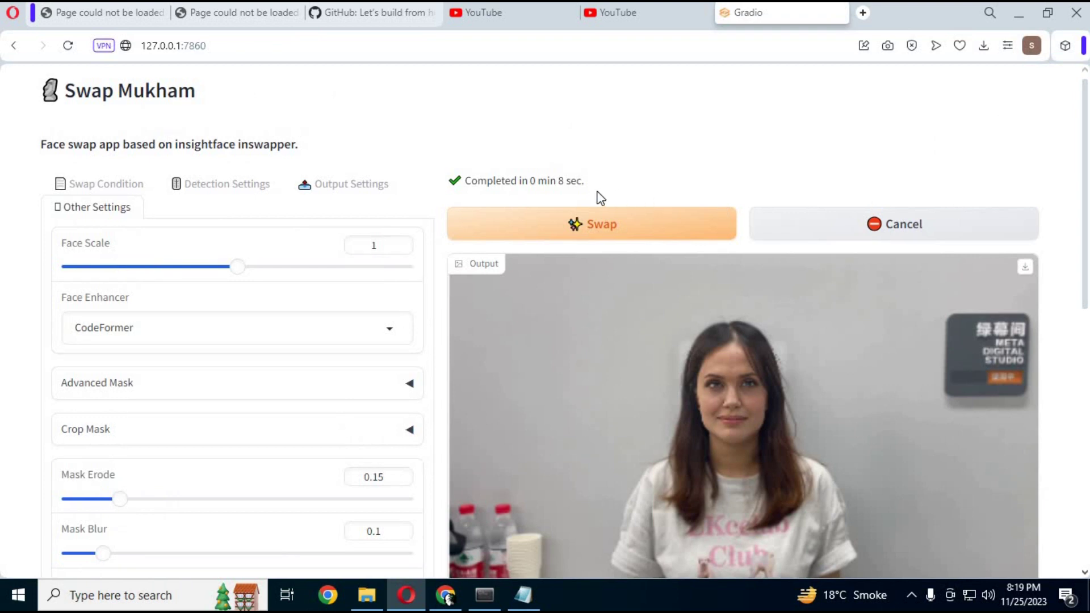
pyautogui.click(148, 325)
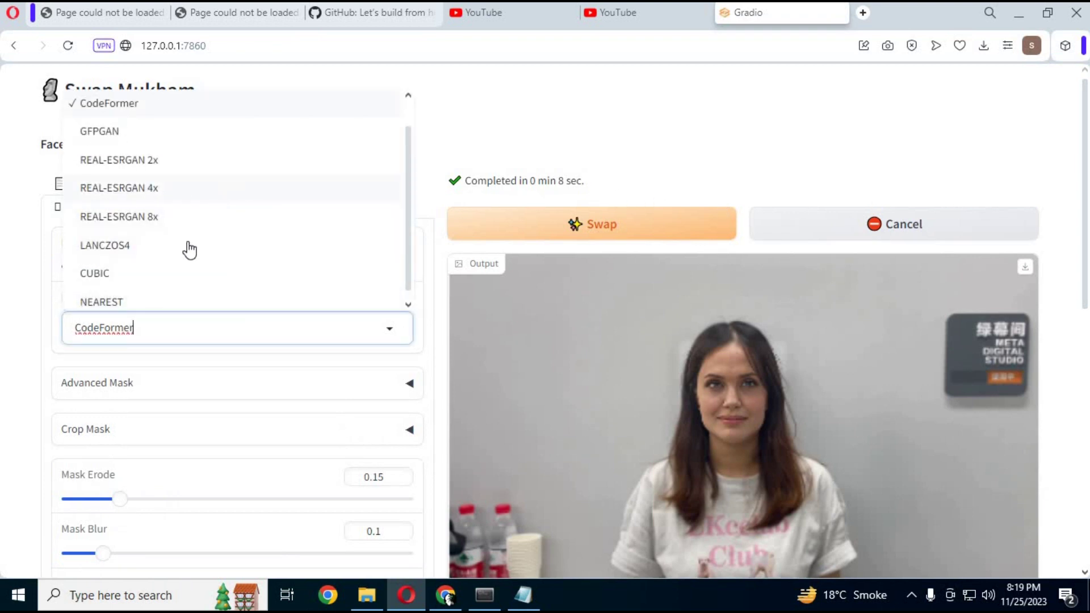
pyautogui.click(112, 136)
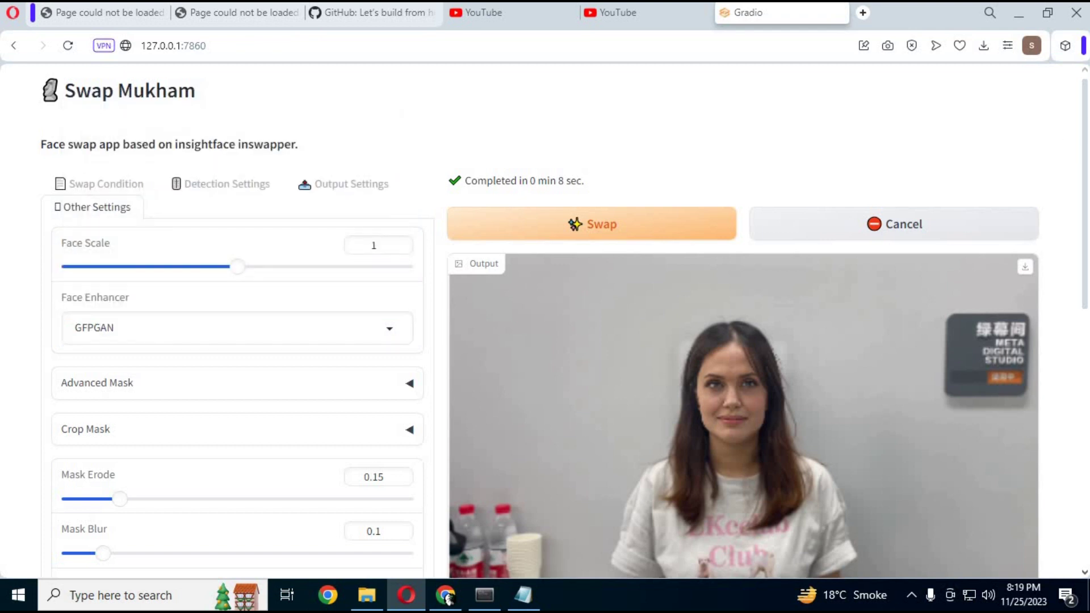